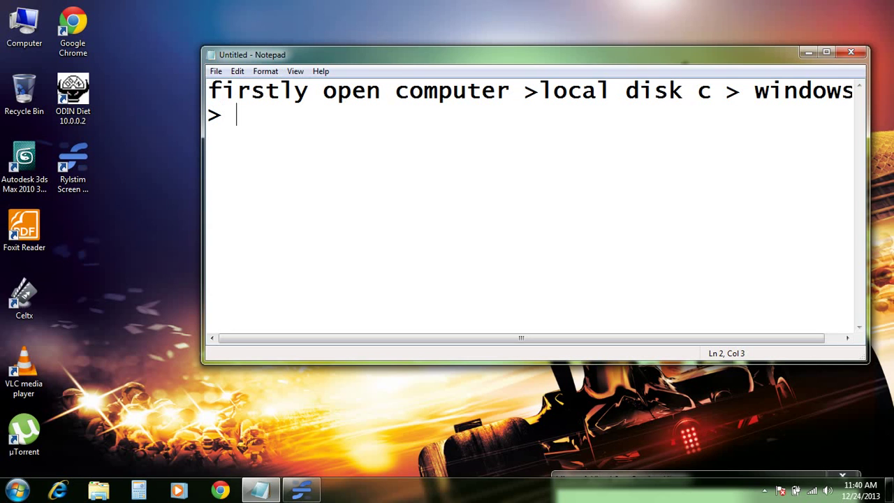
Complete the navigation note in Notepad with "system" and clear all of the text.
{"action": "type", "text": "sys"}
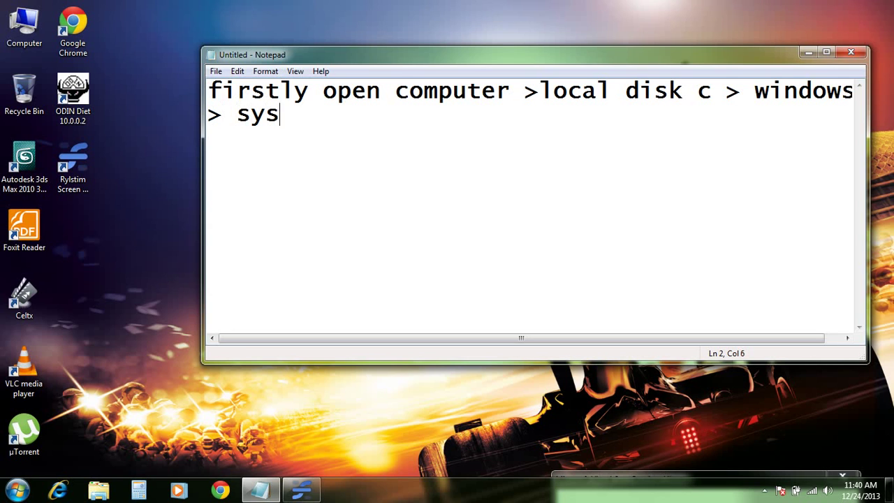
{"action": "type", "text": "tem"}
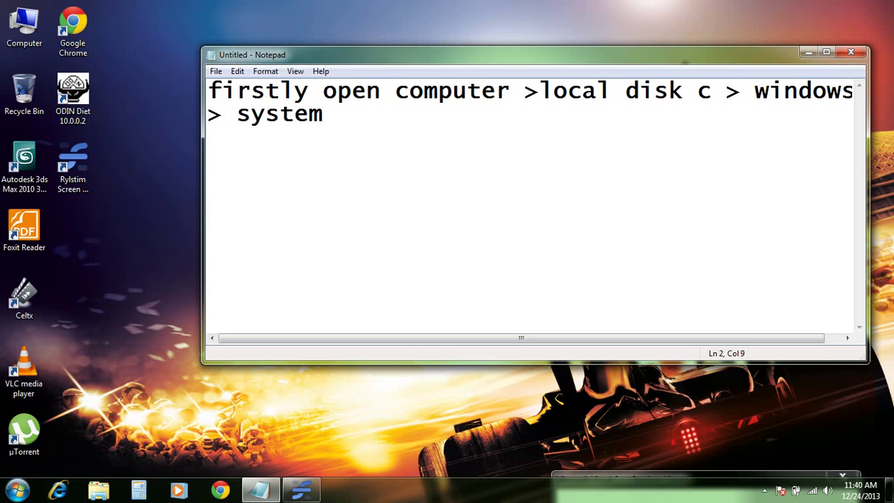
{"action": "key", "text": "ctrl+a"}
{"action": "key", "text": "BackSpace"}
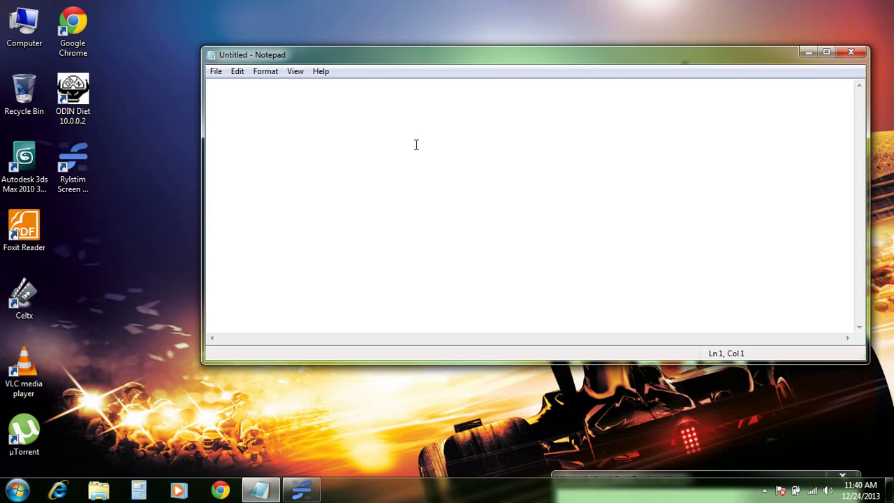
Open the Windows folder on Local Disk (C:) in Windows Explorer.
{"action": "left_click", "coordinate": [23, 39]}
{"action": "double_click", "coordinate": [21, 39]}
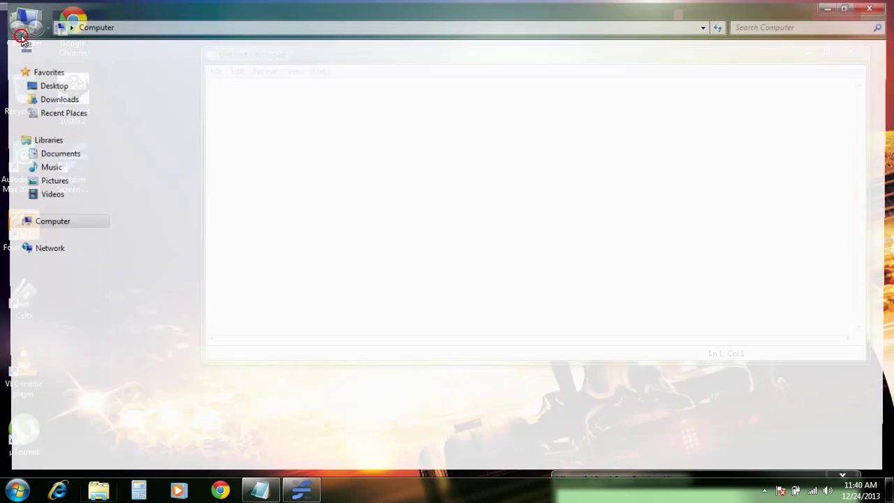
{"action": "double_click", "coordinate": [241, 113]}
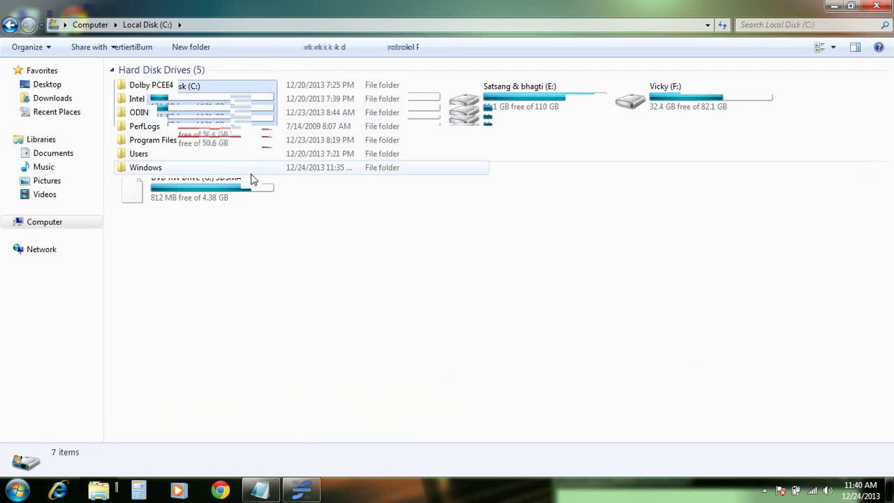
{"action": "double_click", "coordinate": [251, 171]}
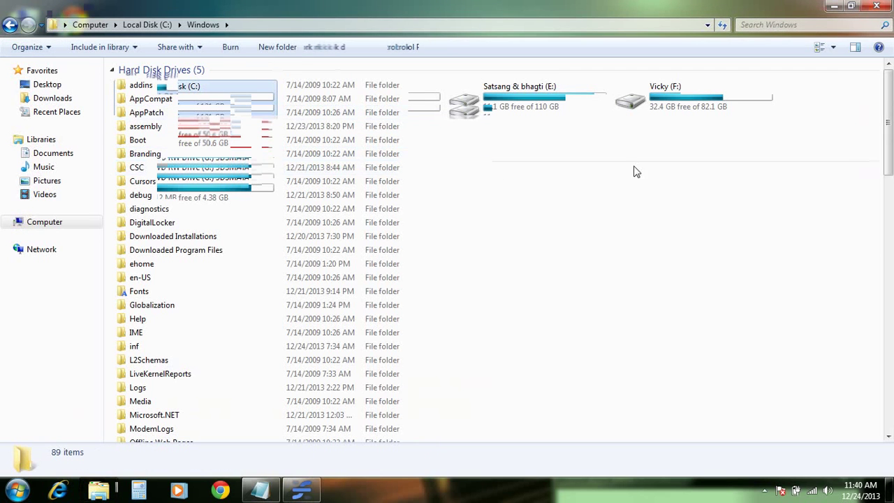
Locate the system configuration settings file in the Windows folder and minimize the Explorer window.
{"action": "left_click_drag", "start_coordinate": [889, 122], "coordinate": [890, 398]}
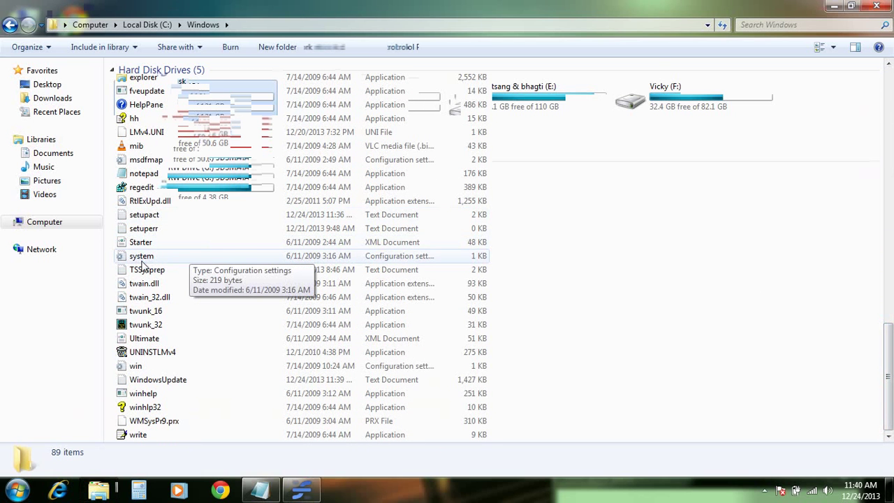
{"action": "left_click", "coordinate": [473, 257]}
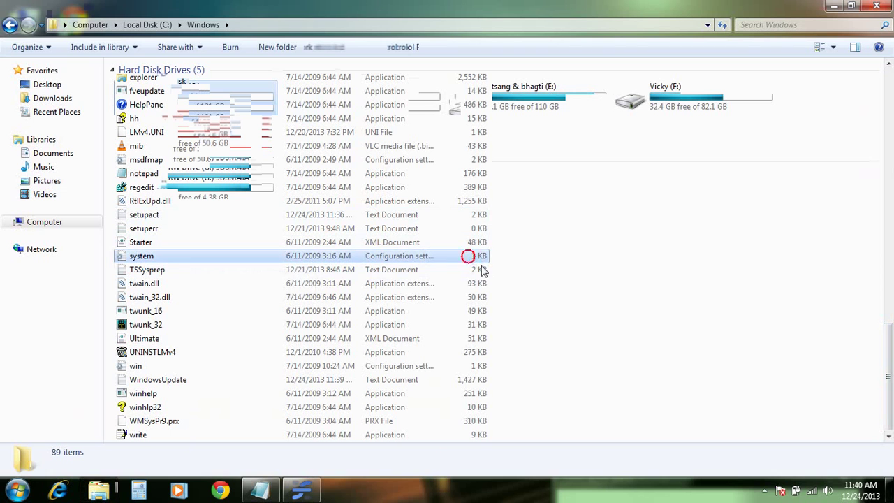
{"action": "left_click", "coordinate": [549, 260]}
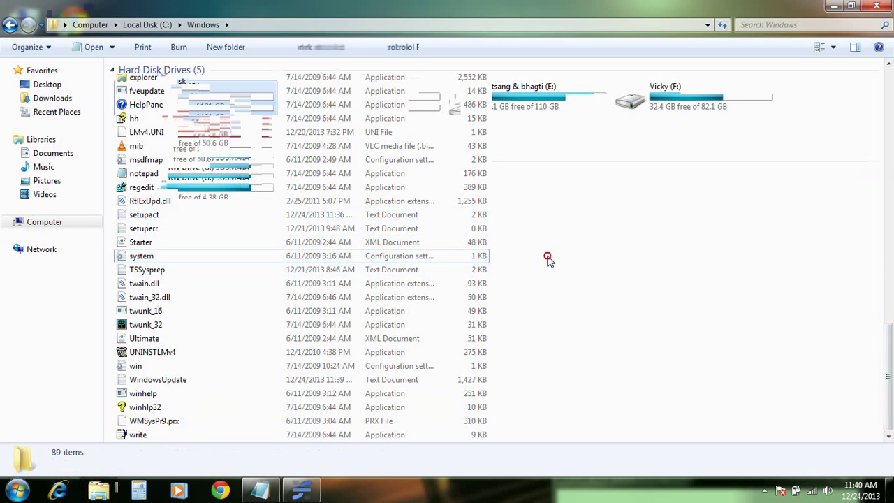
{"action": "left_click", "coordinate": [840, 5]}
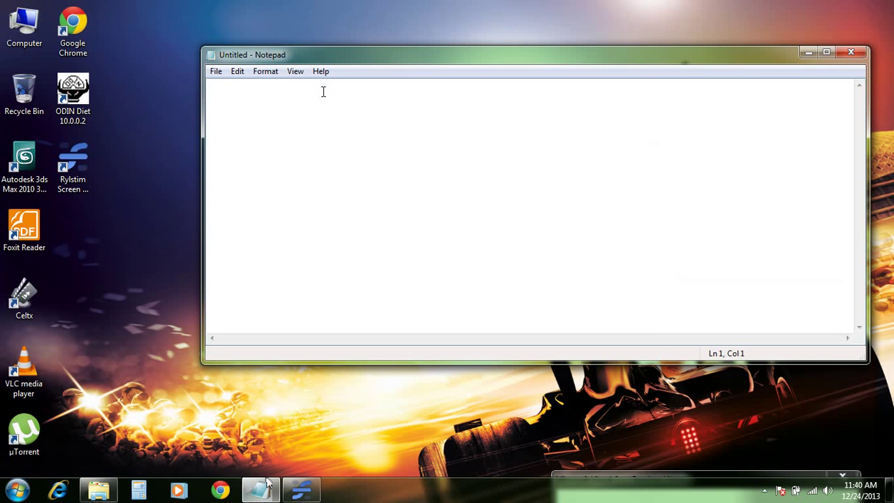
Write the note "now make a new text document on desktop" in Notepad and clear it.
{"action": "type", "text": "now m"}
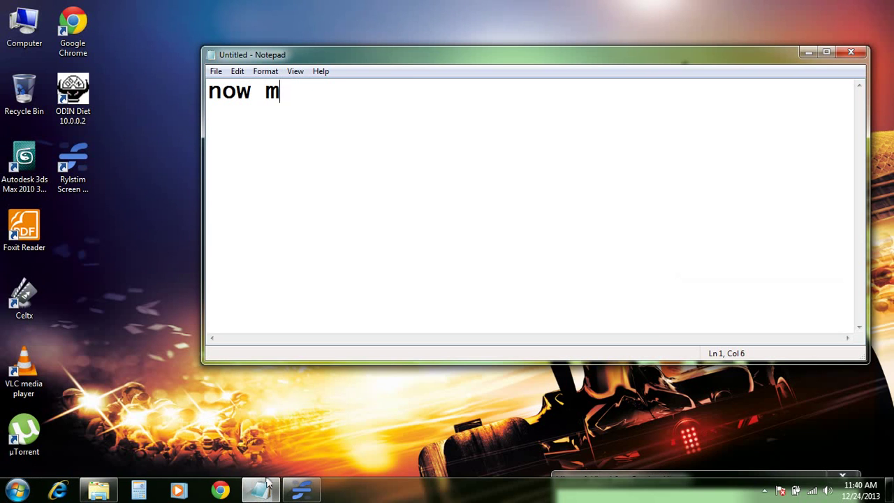
{"action": "type", "text": "ake a "}
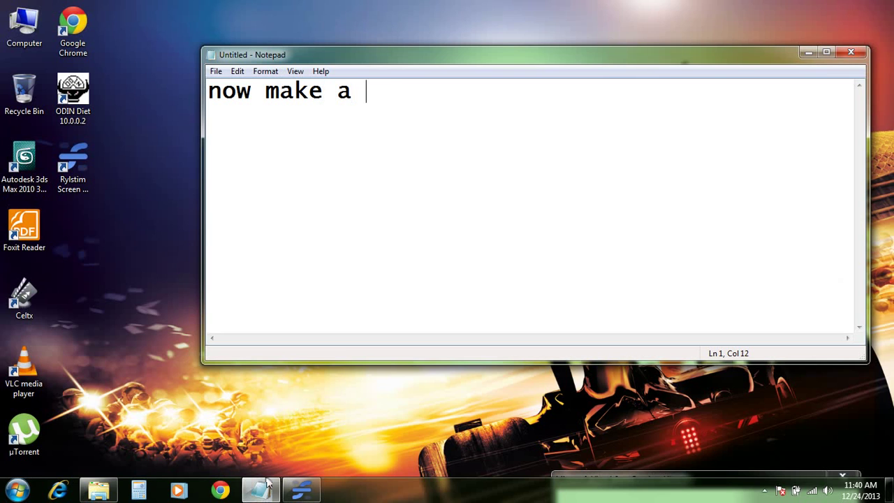
{"action": "type", "text": "new text "}
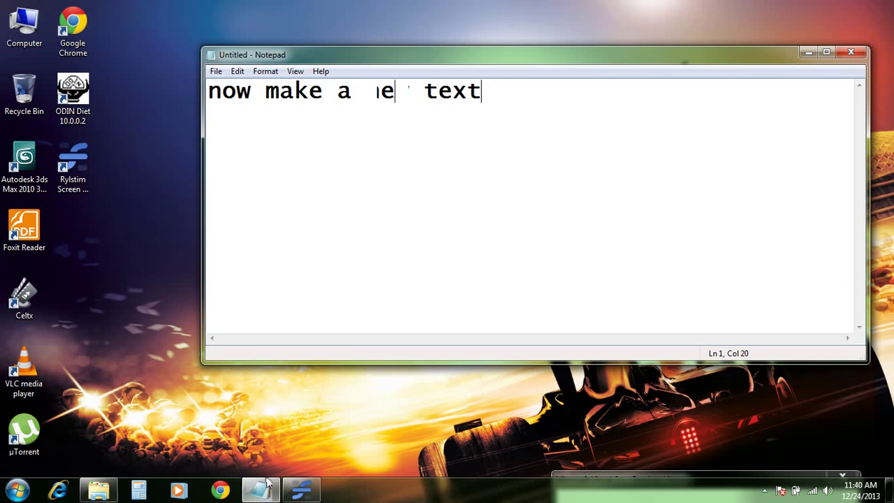
{"action": "type", "text": "doc"}
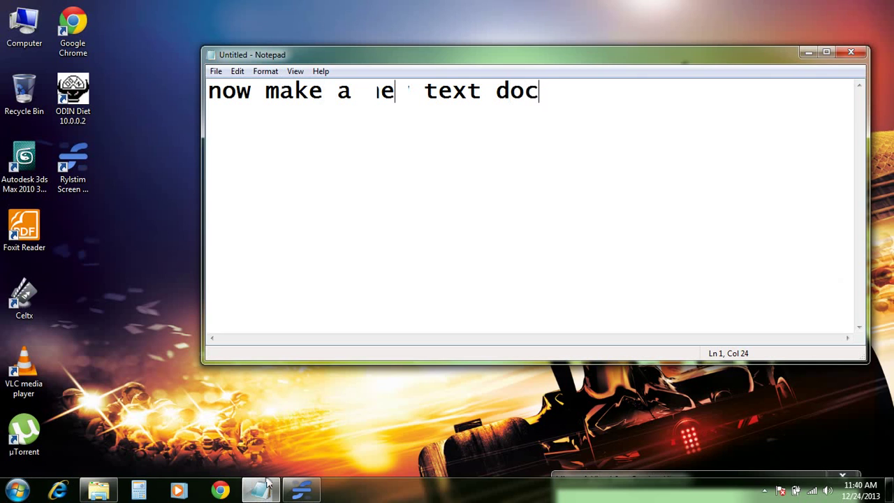
{"action": "type", "text": "ument "}
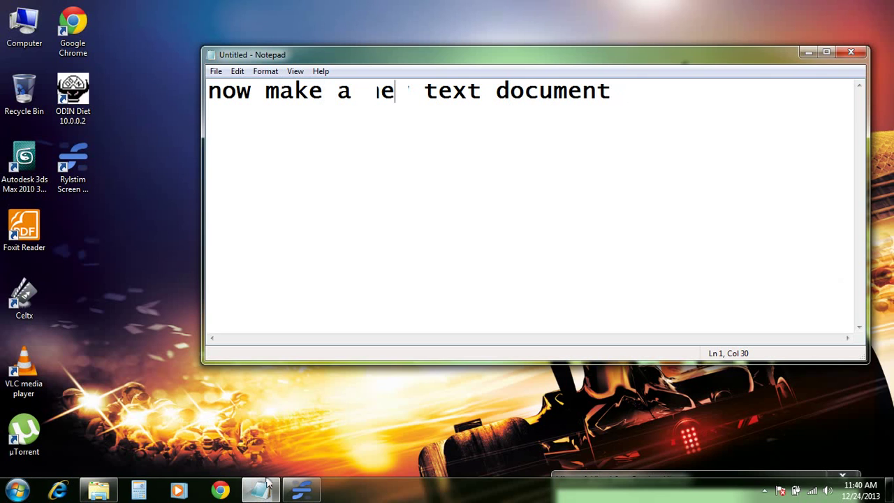
{"action": "type", "text": "on desktop"}
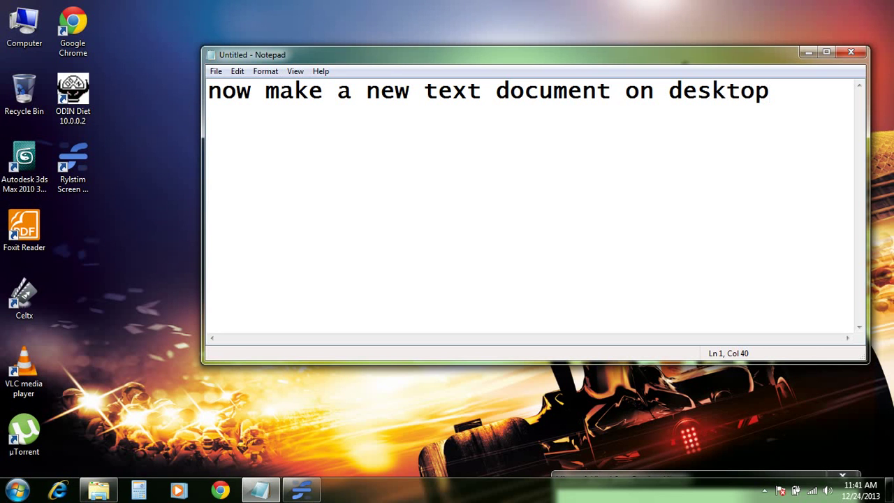
{"action": "key", "text": "ctrl+a"}
{"action": "key", "text": "BackSpace"}
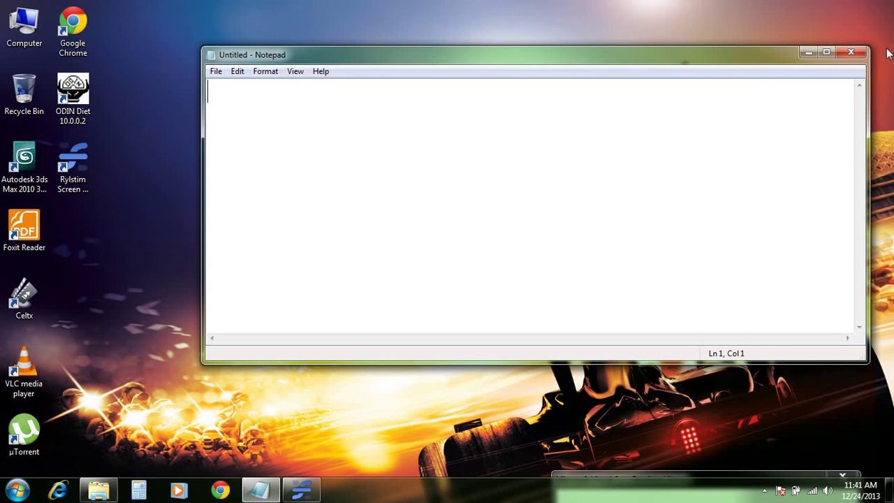
Minimize Notepad and move the existing New Text Document (2) file to the lower-right area of the desktop.
{"action": "left_click", "coordinate": [809, 52]}
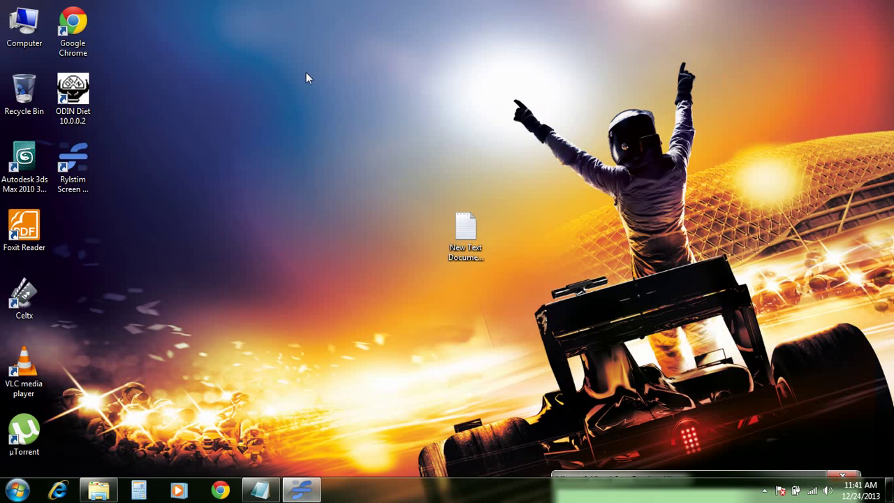
{"action": "left_click_drag", "start_coordinate": [419, 201], "coordinate": [545, 323]}
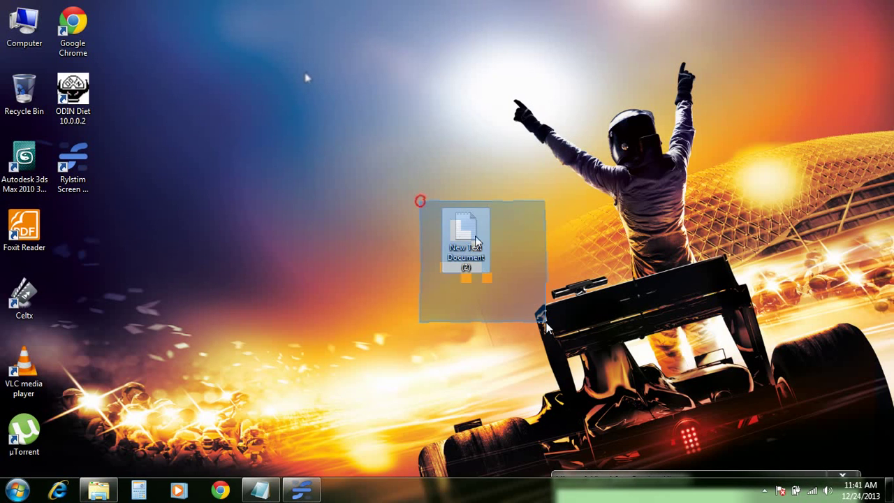
{"action": "left_click_drag", "start_coordinate": [476, 241], "coordinate": [858, 377]}
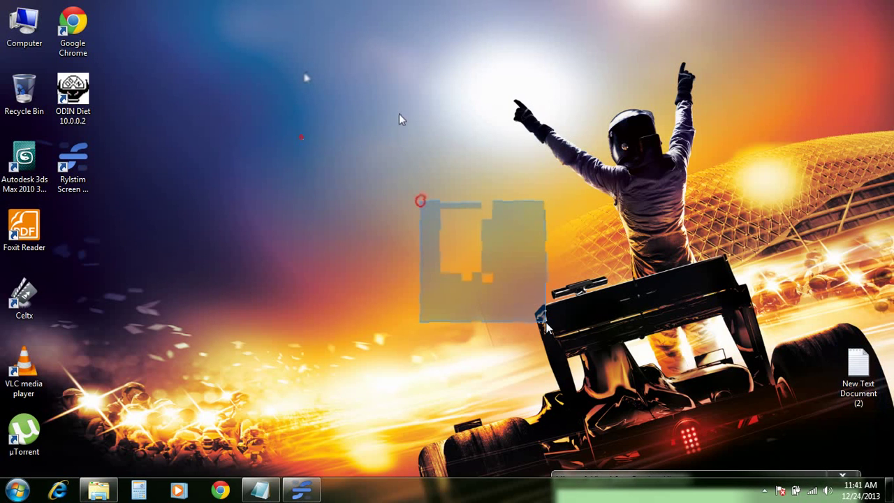
Create a new text document on the desktop and keep its default name.
{"action": "right_click", "coordinate": [315, 107]}
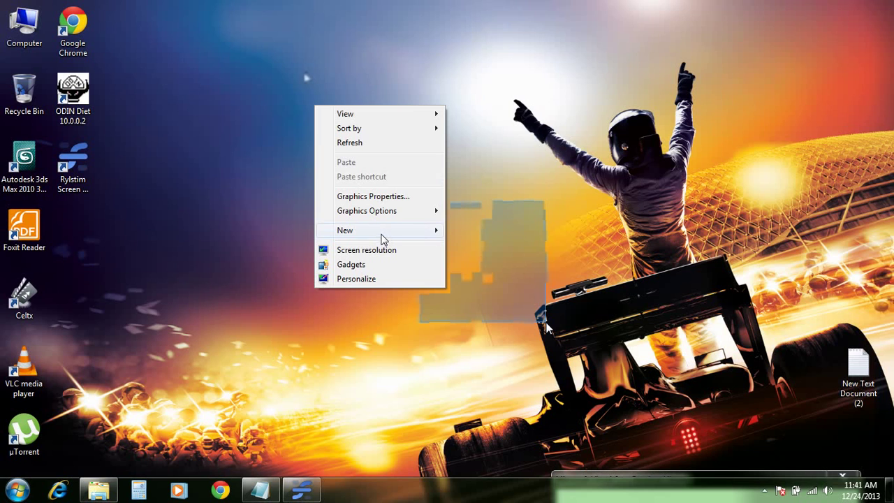
{"action": "mouse_move", "coordinate": [382, 235]}
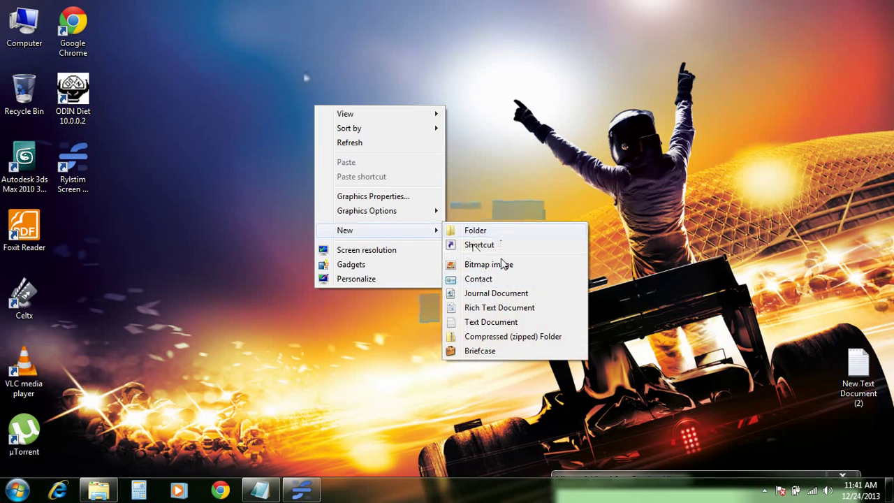
{"action": "left_click", "coordinate": [491, 322]}
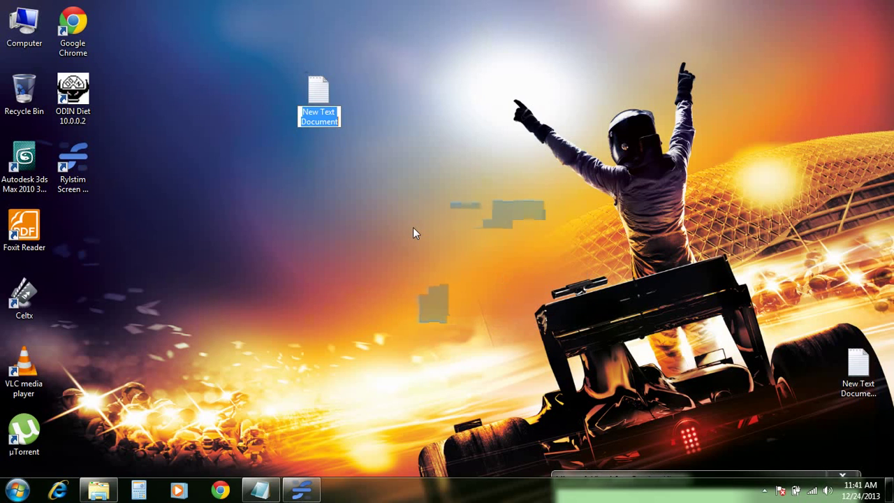
{"action": "key", "text": "Return"}
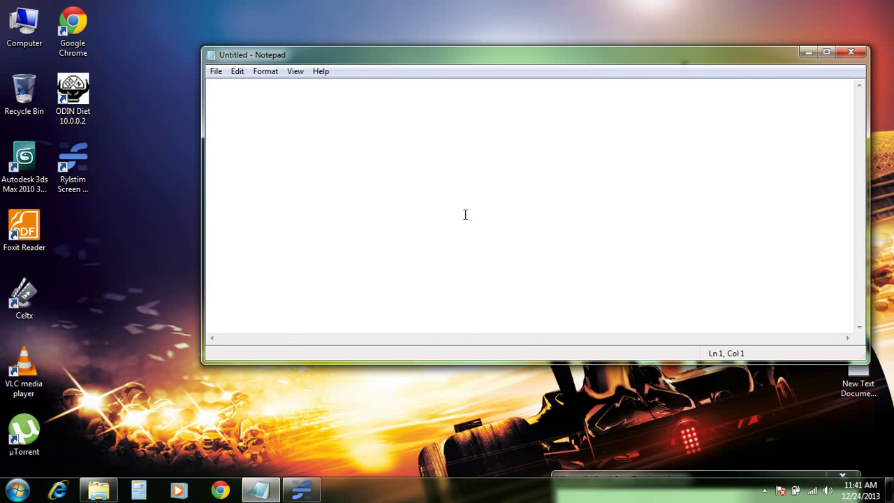
Write the note "cut this text document file and paste it in that window" in Notepad and clear it.
{"action": "type", "text": "cut t is tex"}
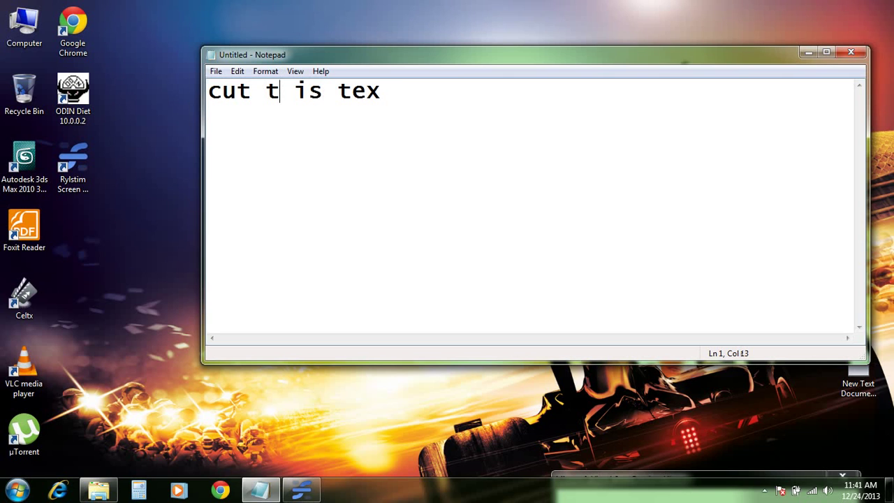
{"action": "type", "text": "t "}
{"action": "type", "text": "doc"}
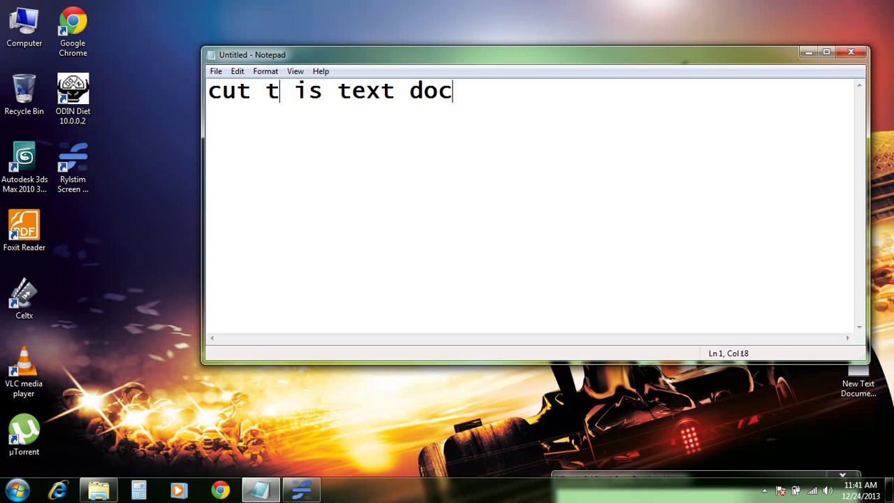
{"action": "type", "text": "ument "}
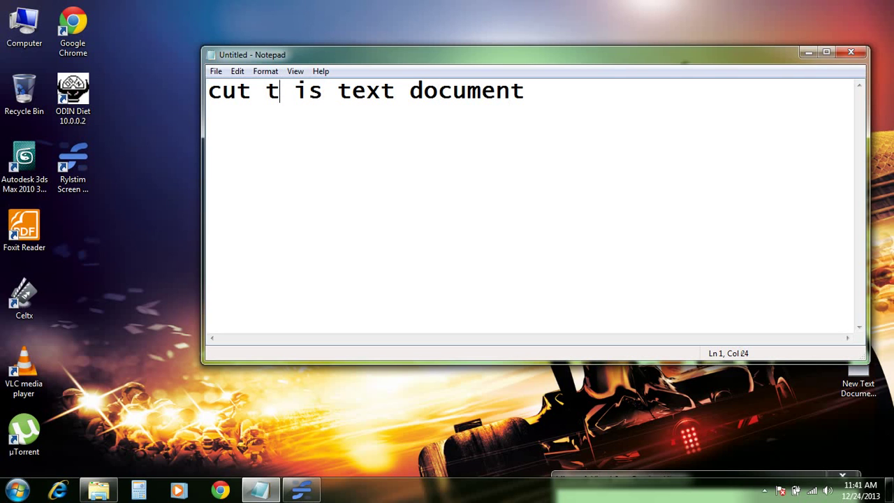
{"action": "type", "text": "file and"}
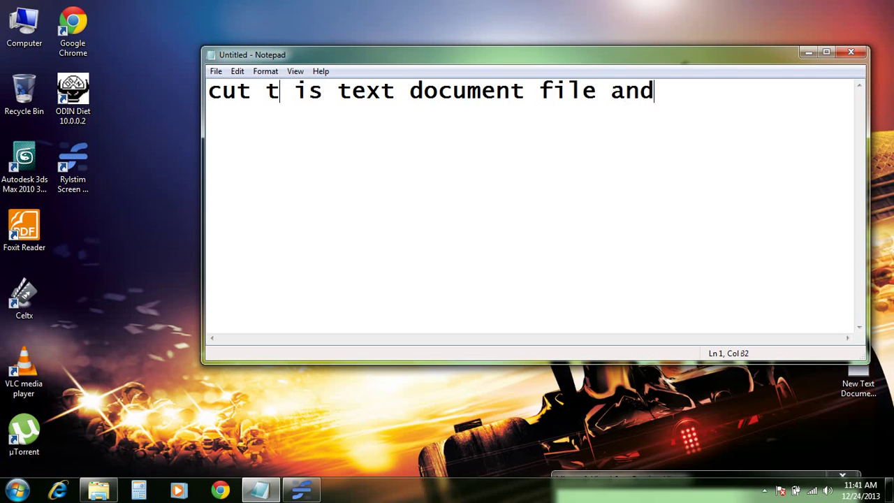
{"action": "type", "text": " pastei"}
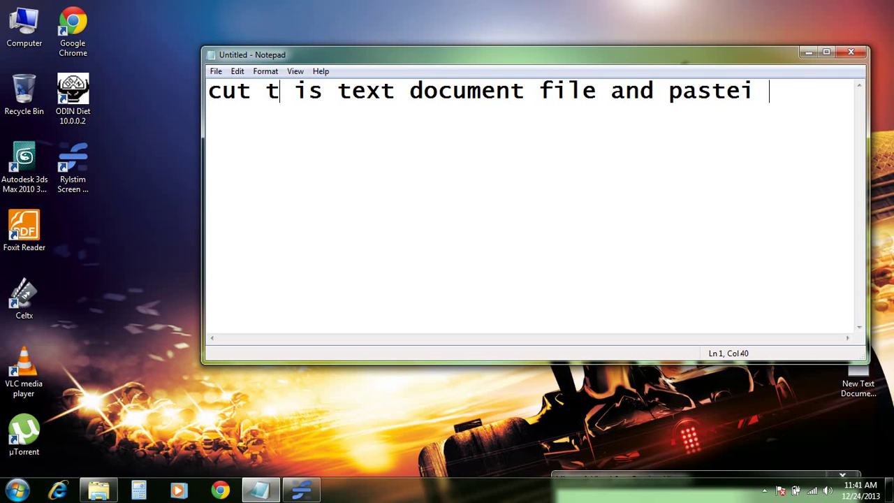
{"action": "key", "text": "BackSpace"}
{"action": "key", "text": "BackSpace"}
{"action": "type", "text": "it "}
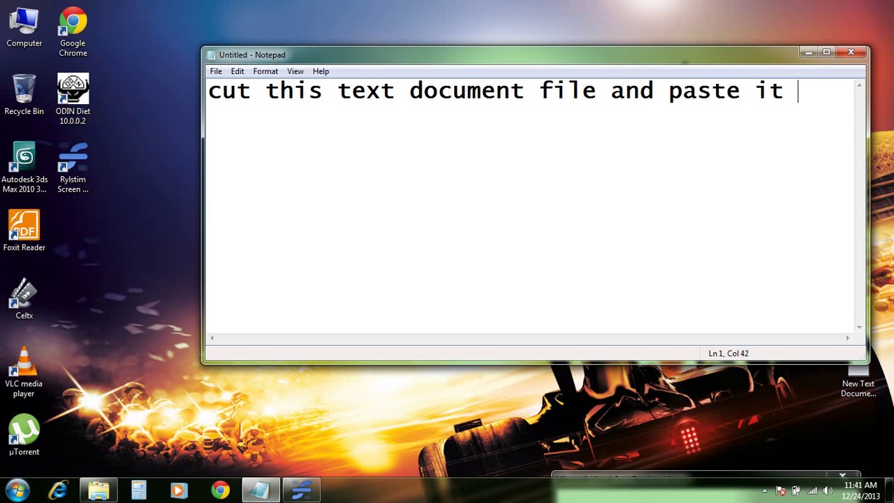
{"action": "type", "text": "in that"}
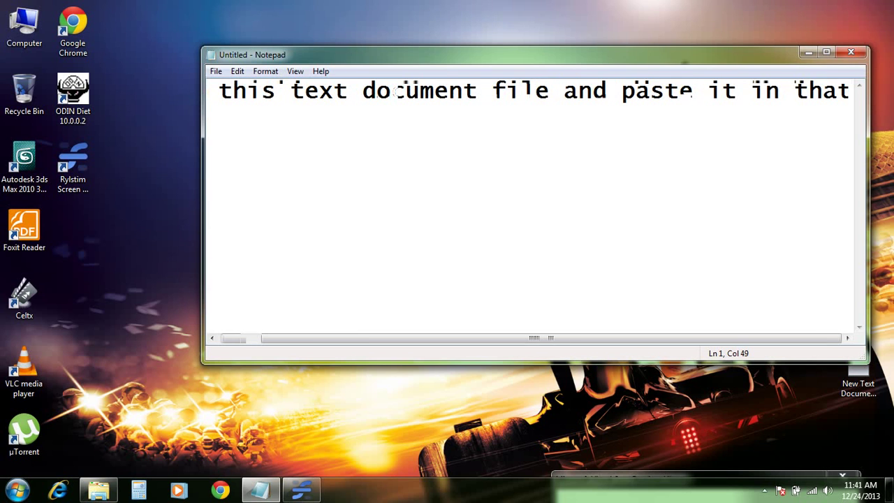
{"action": "type", "text": " window"}
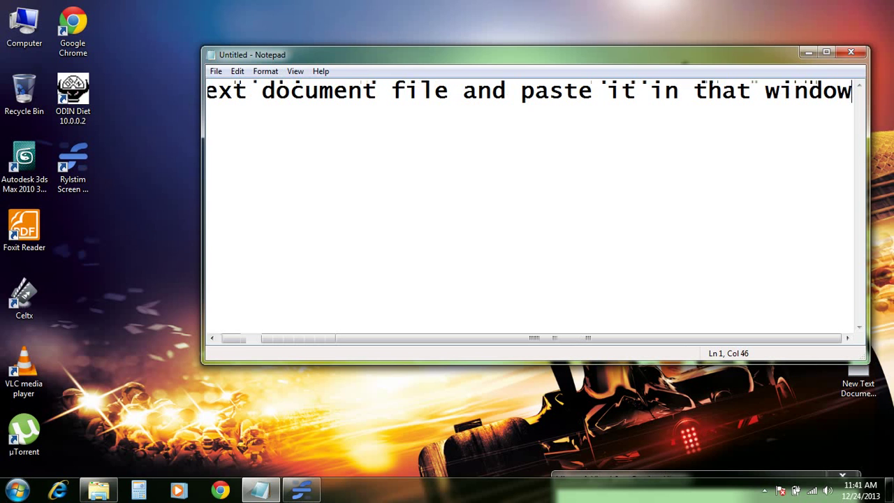
{"action": "key", "text": "ctrl+a"}
{"action": "key", "text": "Delete"}
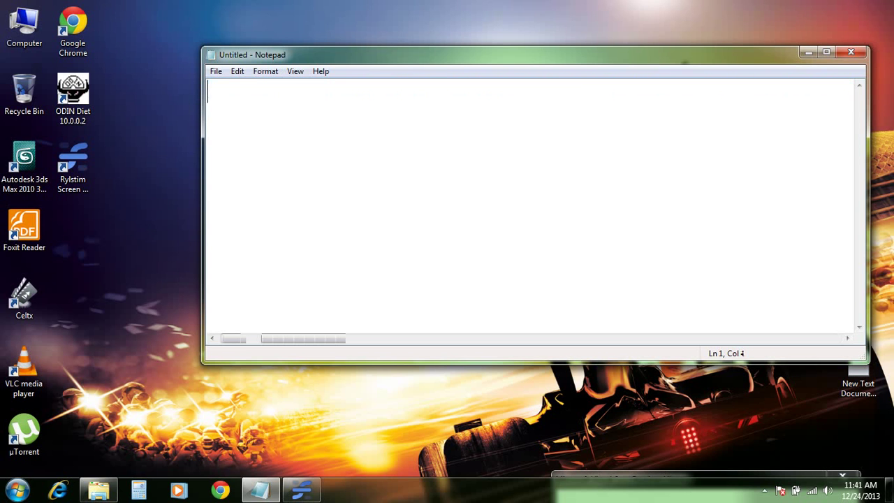
Cut the New Text Document file from the desktop and paste it into C:\Windows, granting administrator permission.
{"action": "left_click", "coordinate": [808, 52]}
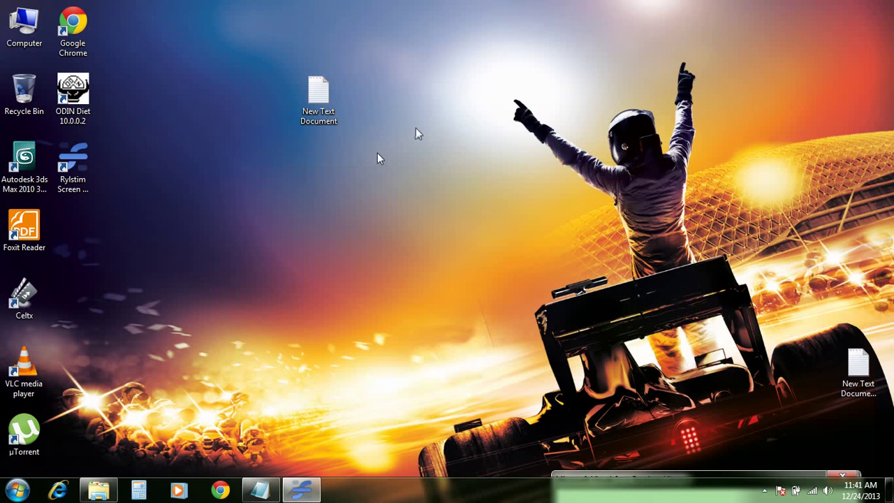
{"action": "double_click", "coordinate": [312, 84]}
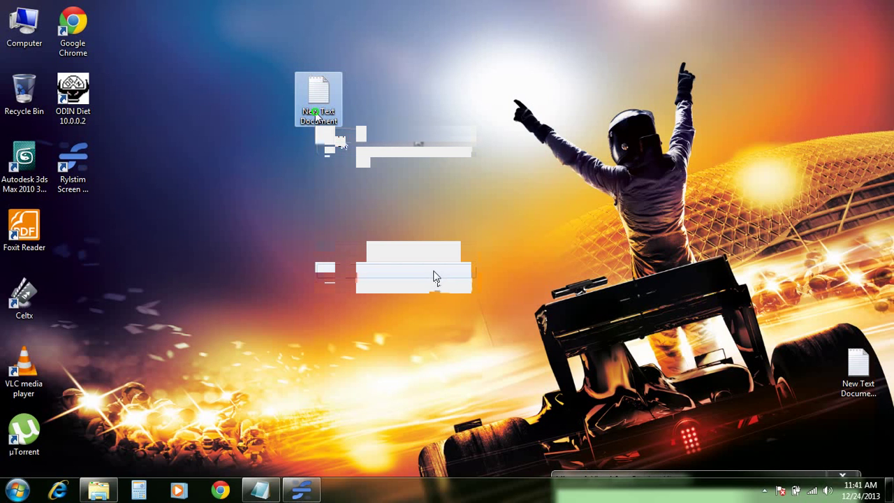
{"action": "left_click", "coordinate": [435, 274]}
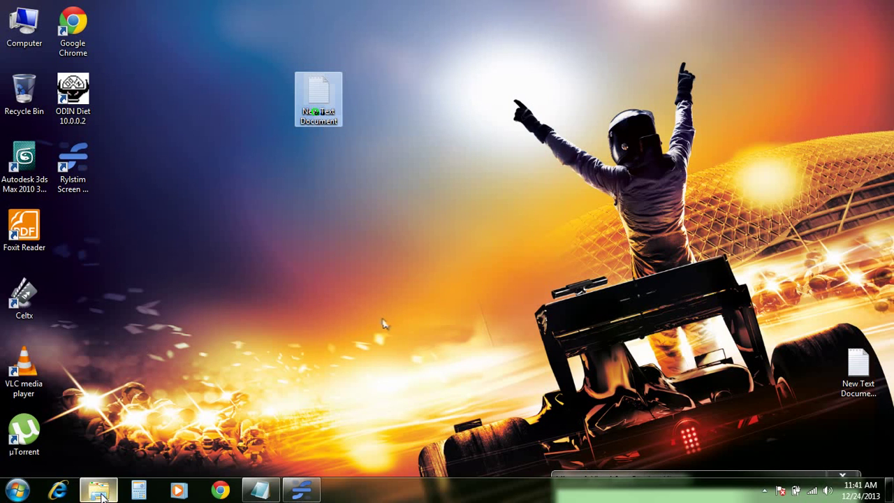
{"action": "left_click", "coordinate": [175, 443]}
{"action": "right_click", "coordinate": [597, 233]}
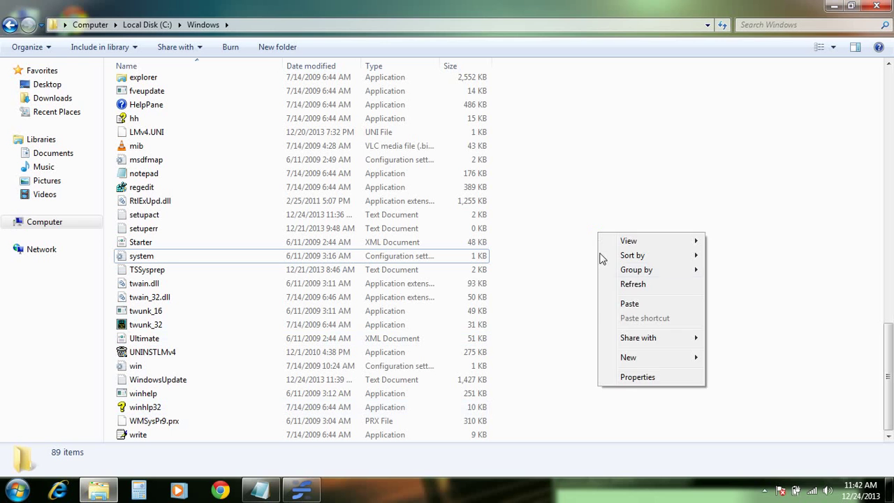
{"action": "left_click", "coordinate": [629, 304]}
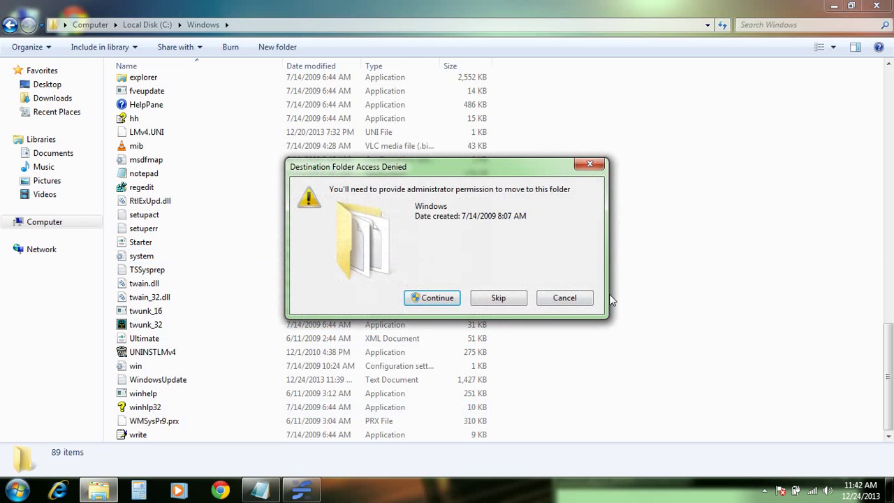
{"action": "left_click", "coordinate": [433, 298]}
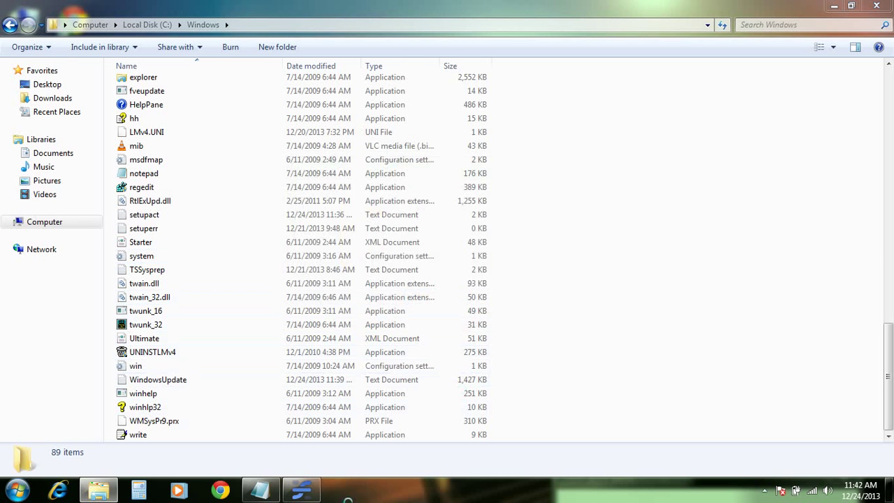
Write the note "now name it system" in Notepad and clear it.
{"action": "left_click", "coordinate": [275, 495]}
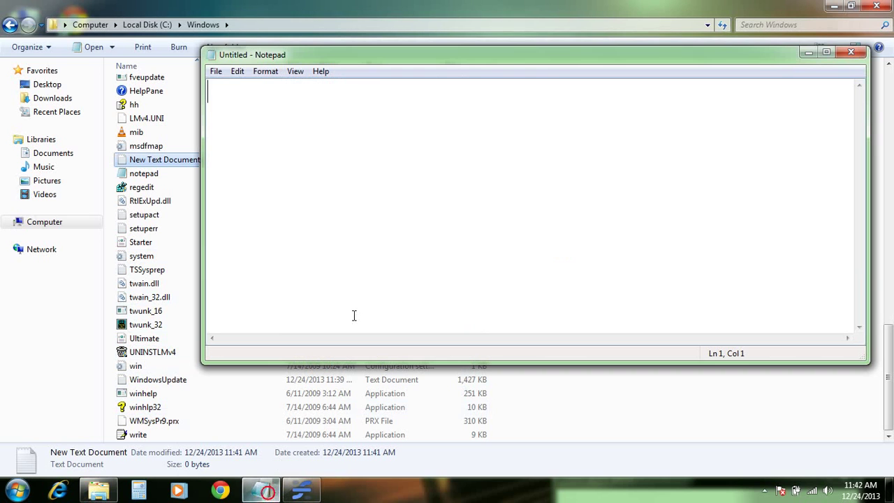
{"action": "type", "text": "n"}
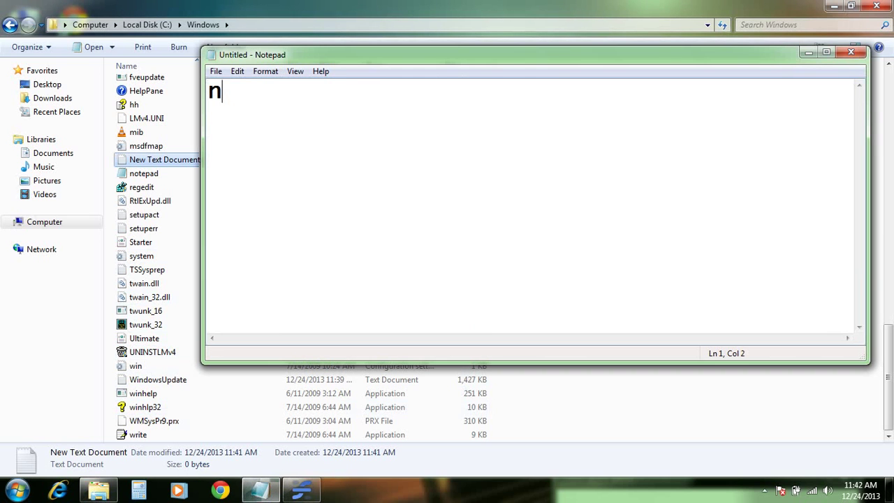
{"action": "type", "text": "ow nam"}
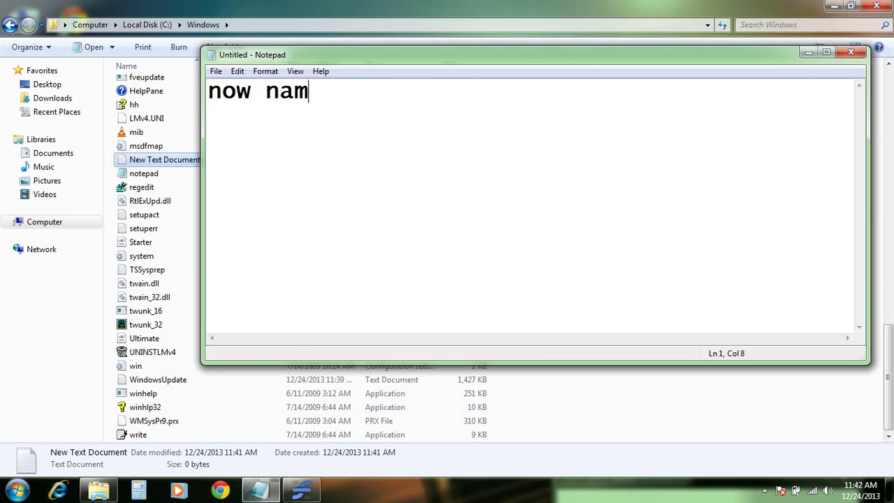
{"action": "type", "text": "e it "}
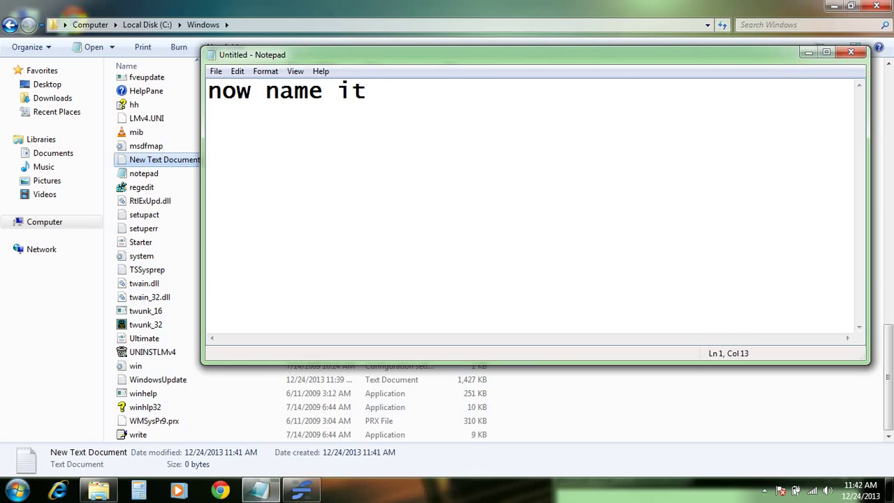
{"action": "type", "text": "system"}
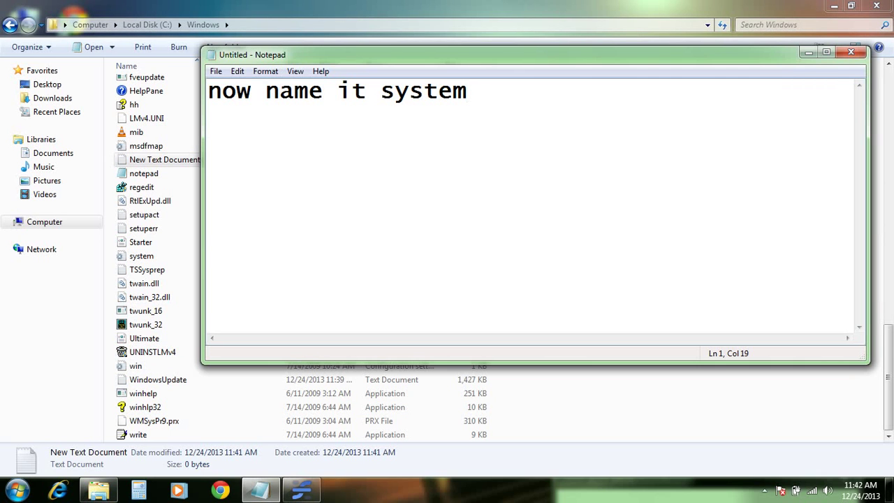
{"action": "key", "text": "ctrl+a"}
{"action": "key", "text": "BackSpace"}
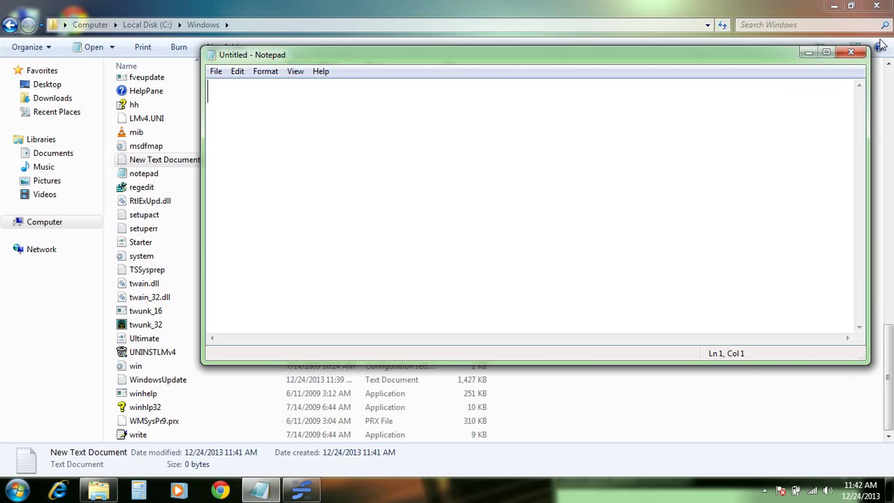
Minimize Notepad and rename New Text Document in the Windows folder to "system", granting administrator permission.
{"action": "left_click", "coordinate": [808, 53]}
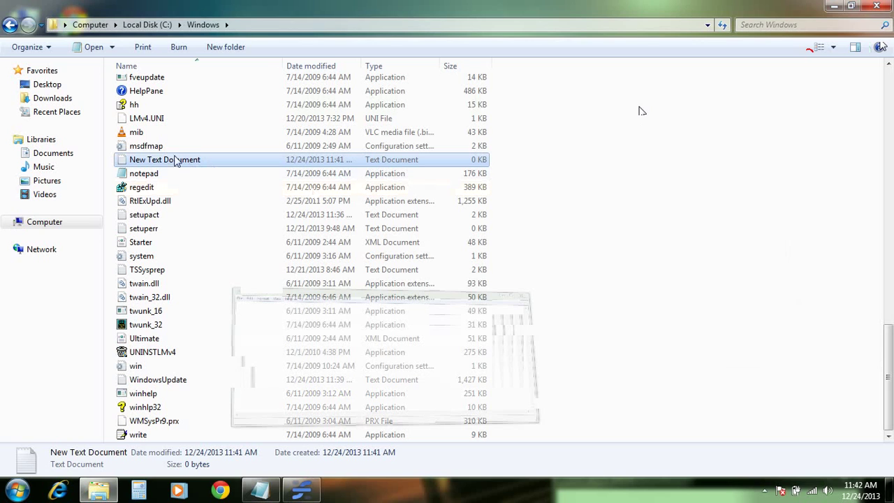
{"action": "left_click", "coordinate": [168, 160]}
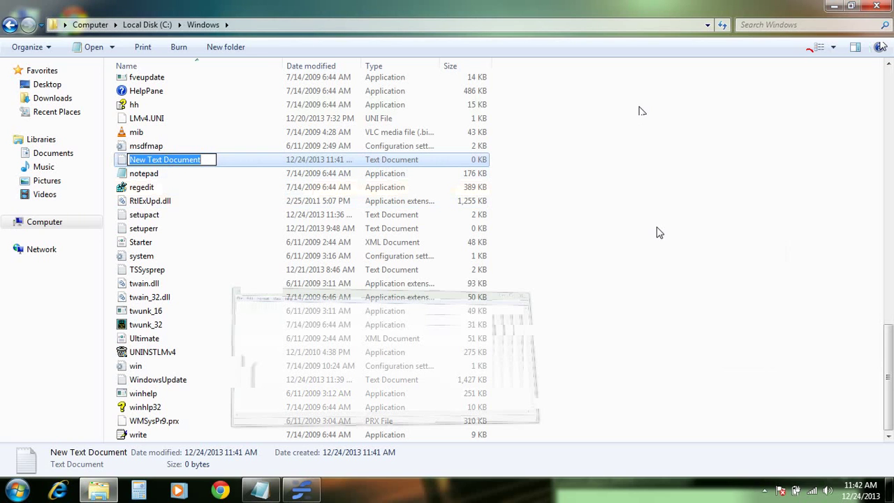
{"action": "type", "text": "sys"}
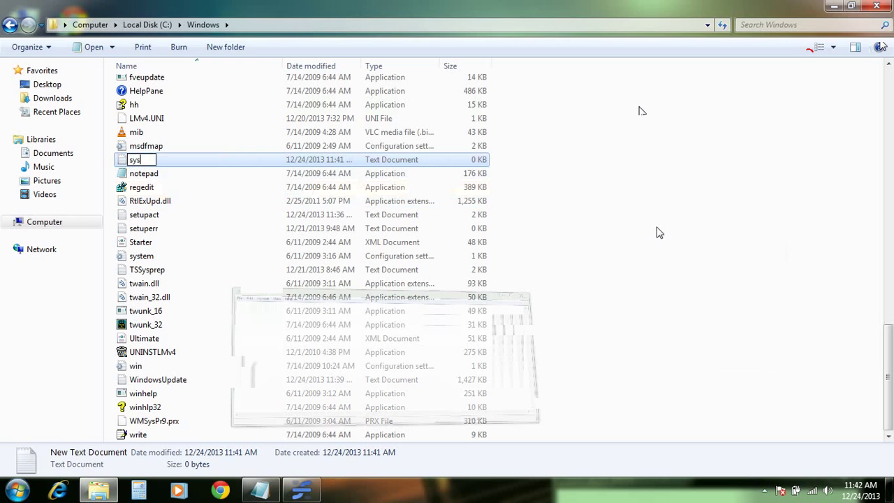
{"action": "type", "text": "tem"}
{"action": "key", "text": "Return"}
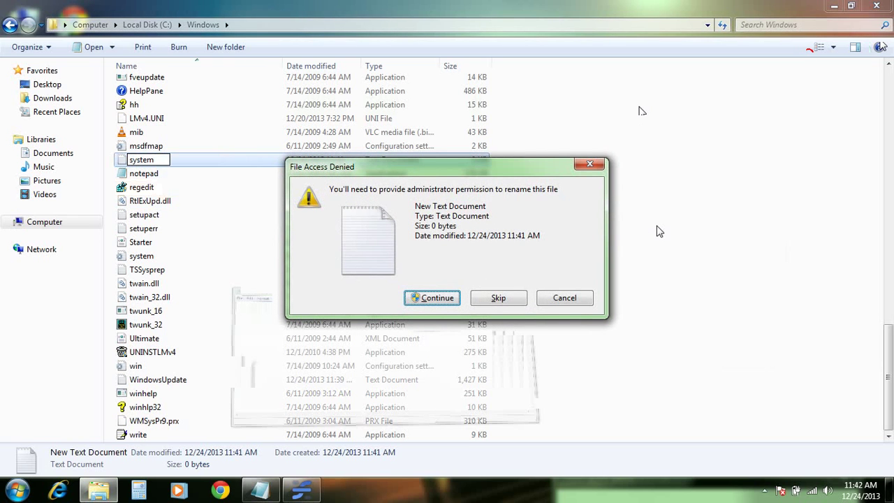
{"action": "left_click", "coordinate": [440, 299]}
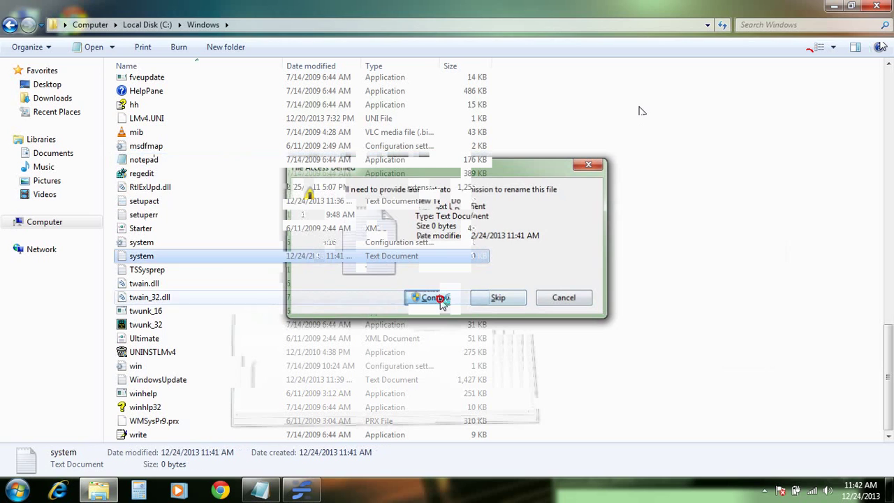
{"action": "left_click", "coordinate": [651, 239]}
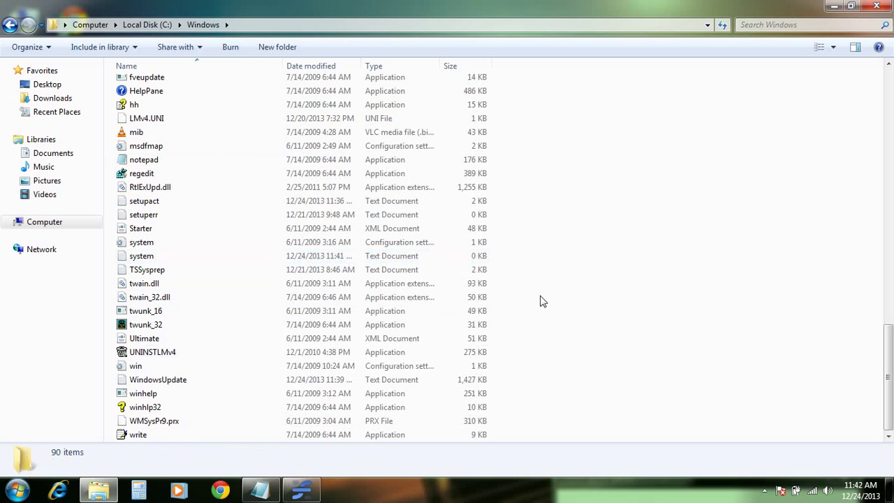
Start a Notepad note with "now copy the" and reword it to "now open".
{"action": "left_click", "coordinate": [270, 491]}
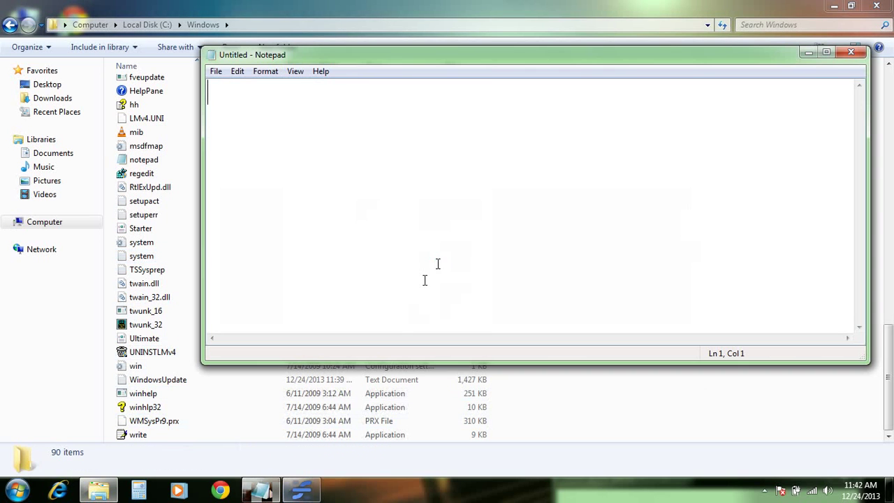
{"action": "type", "text": "now"}
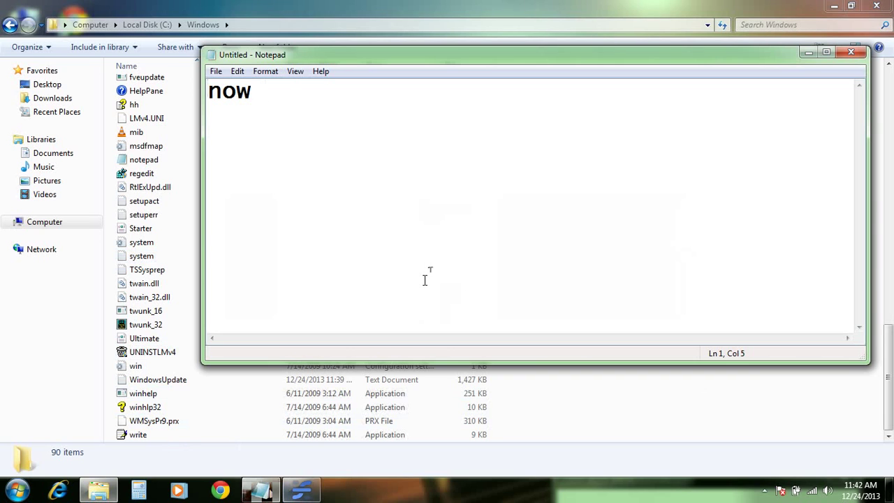
{"action": "type", "text": " copy"}
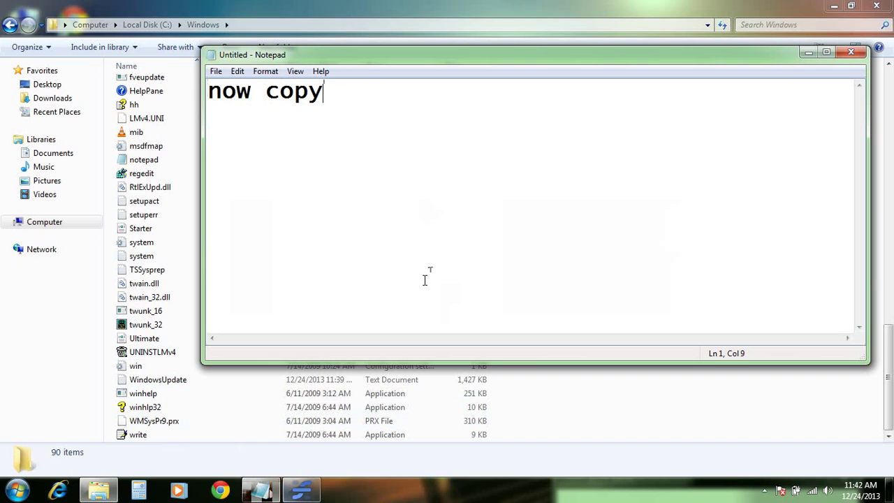
{"action": "type", "text": " the t"}
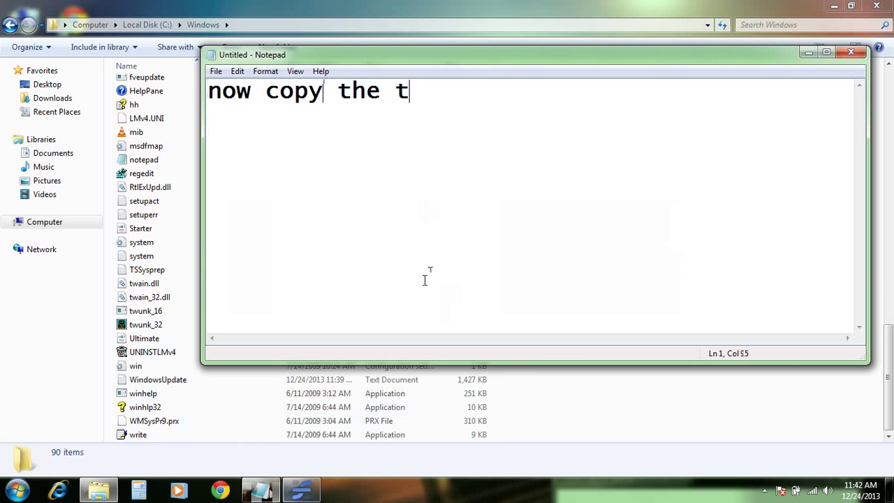
{"action": "key", "text": "BackSpace"}
{"action": "key", "text": "Home"}
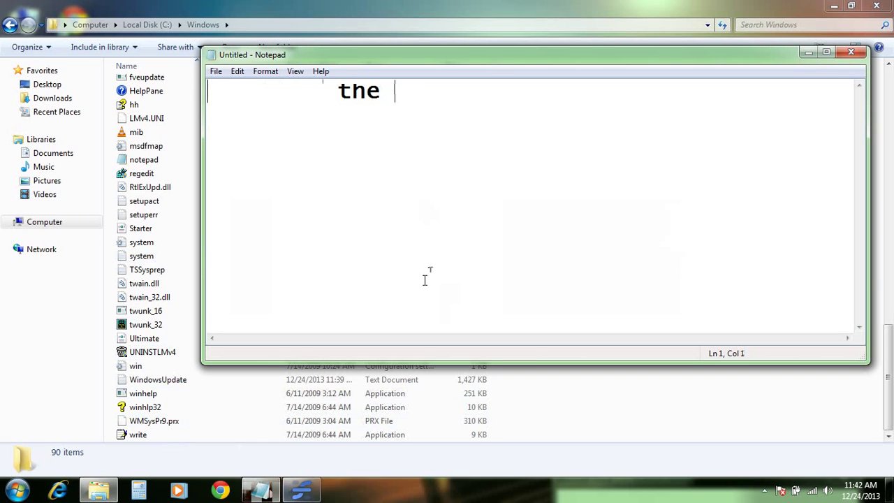
{"action": "key", "text": "Right"}
{"action": "key", "text": "Right"}
{"action": "key", "text": "Right"}
{"action": "key", "text": "Right"}
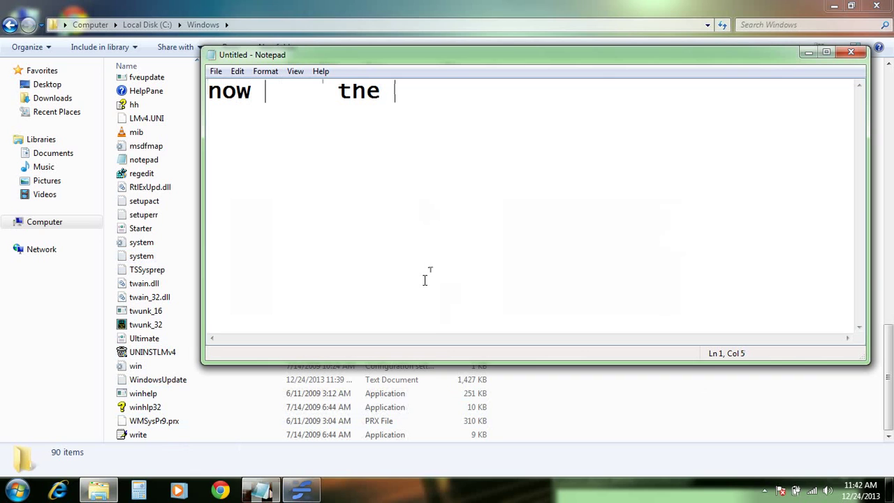
{"action": "type", "text": "open "}
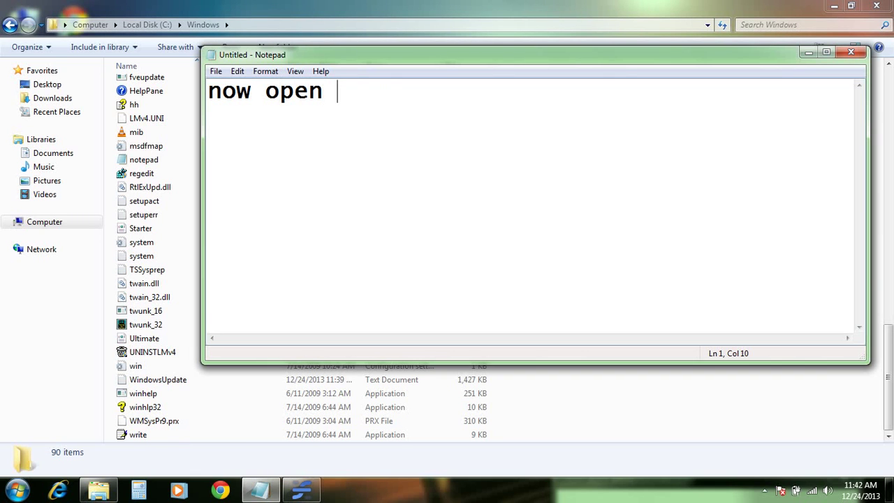
Complete the note as "now open this text file and then copy the codes in the discription and paste in that file" and clear it.
{"action": "type", "text": "this text"}
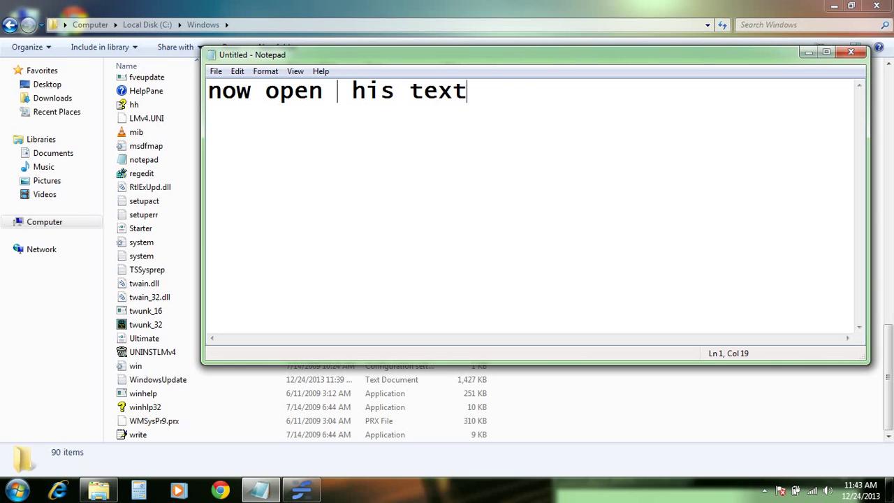
{"action": "type", "text": " file and"}
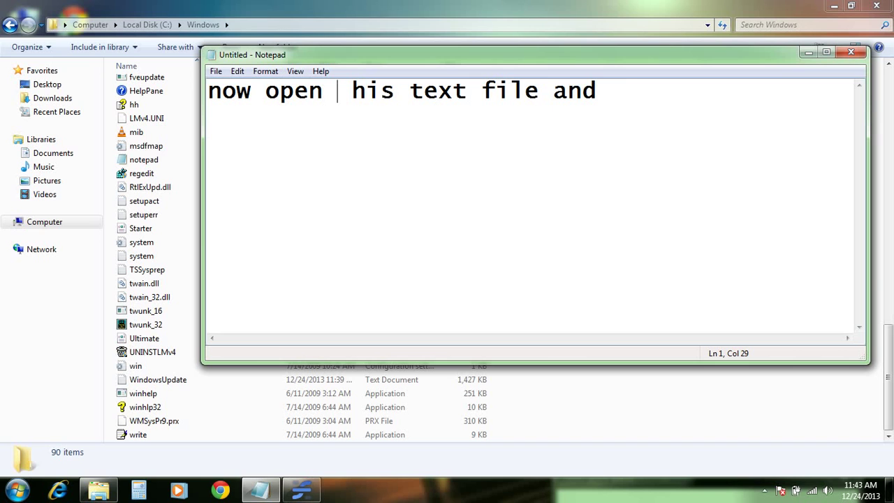
{"action": "type", "text": " then "}
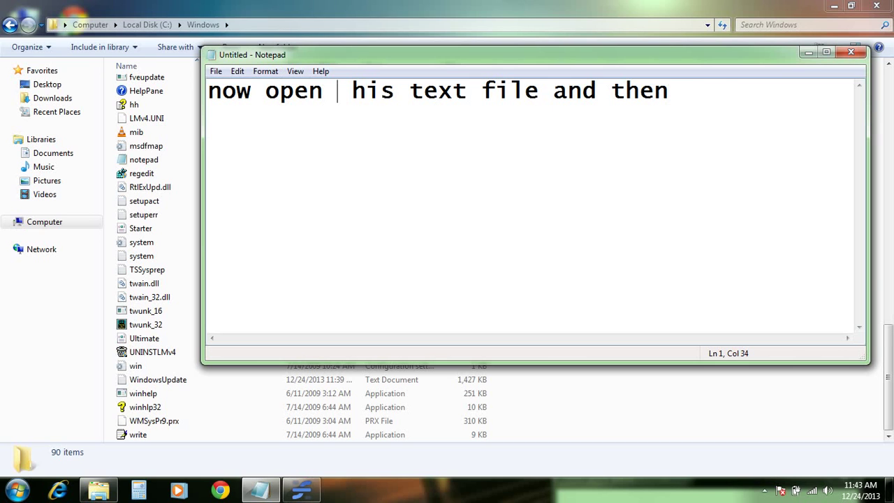
{"action": "type", "text": "copy "}
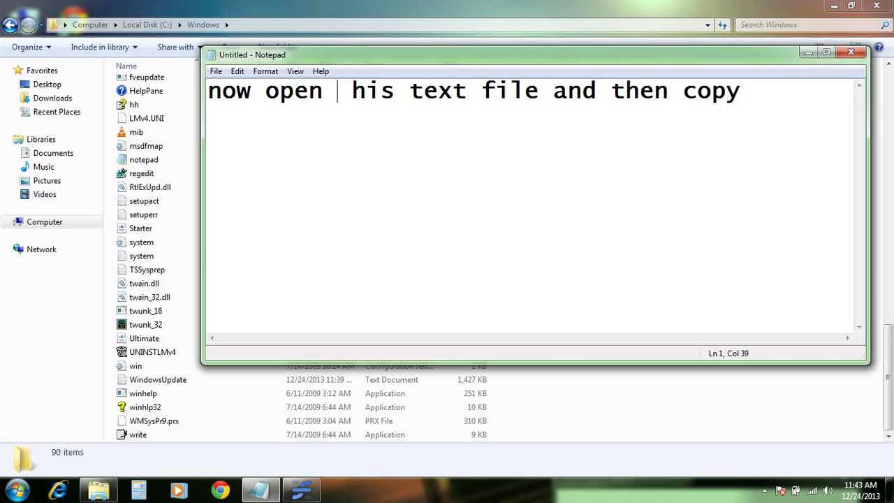
{"action": "type", "text": "the codes"}
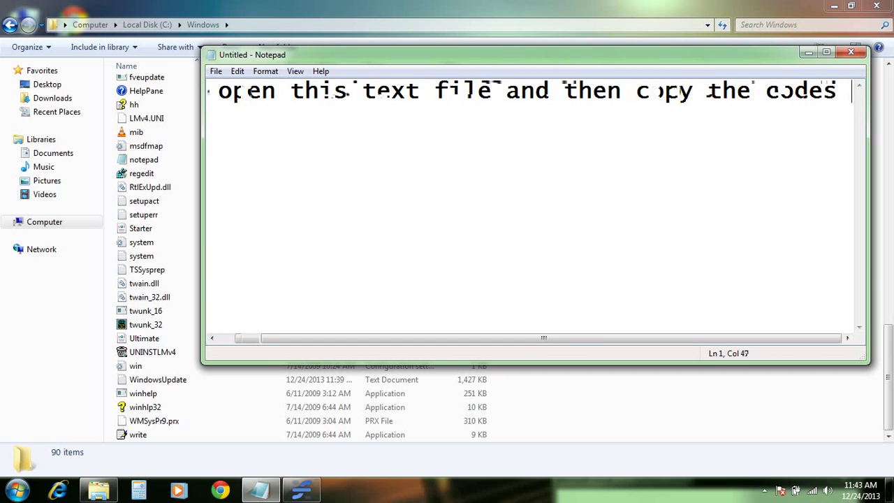
{"action": "type", "text": " in the "}
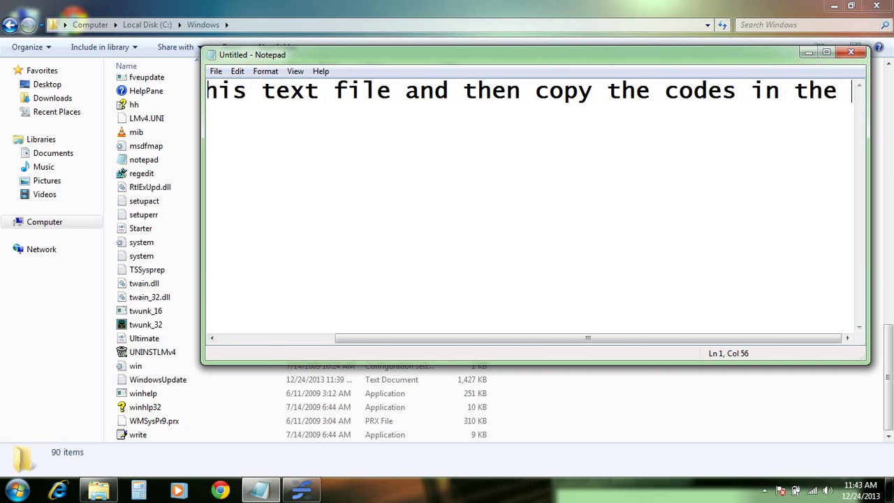
{"action": "type", "text": "dis"}
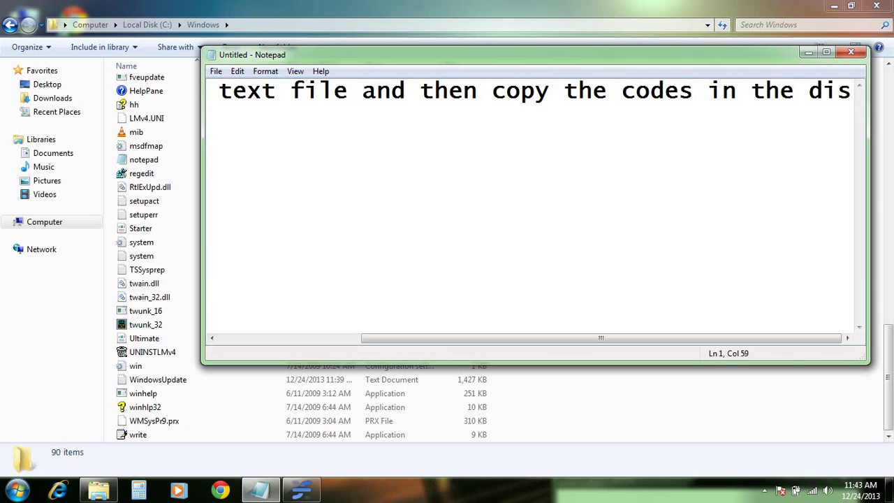
{"action": "type", "text": "criptio"}
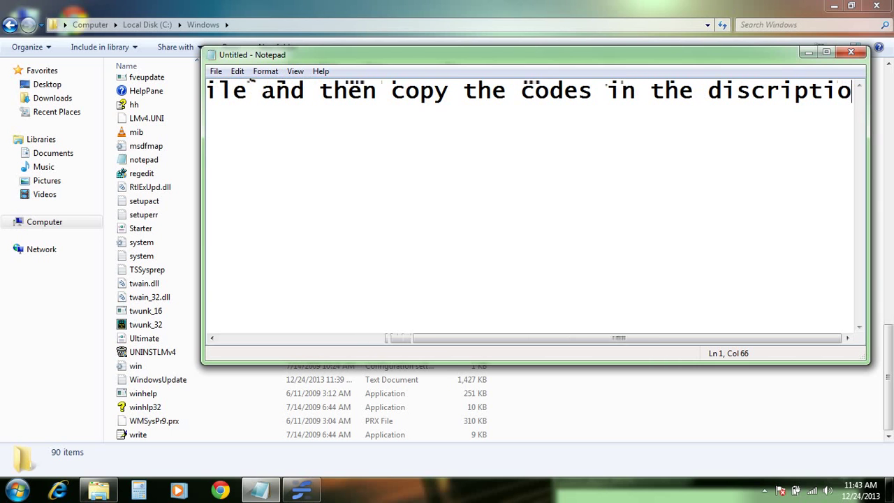
{"action": "type", "text": "n and "}
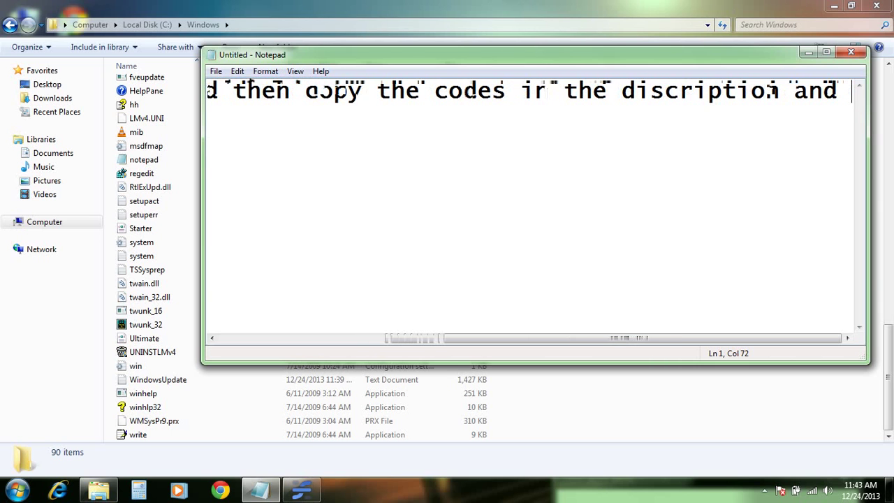
{"action": "type", "text": "paste"}
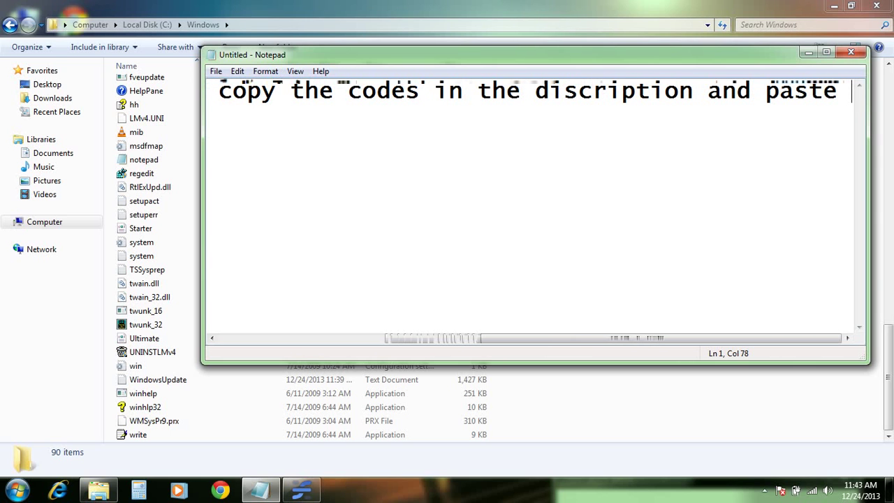
{"action": "type", "text": "in that"}
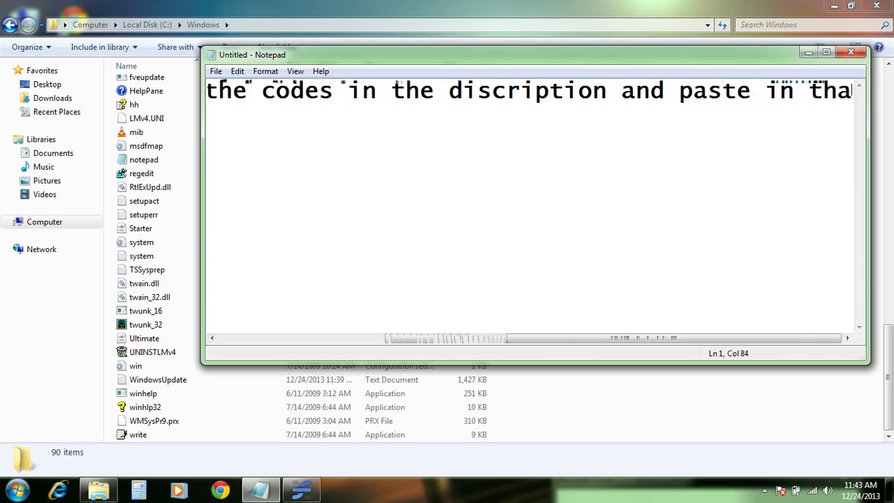
{"action": "type", "text": "le"}
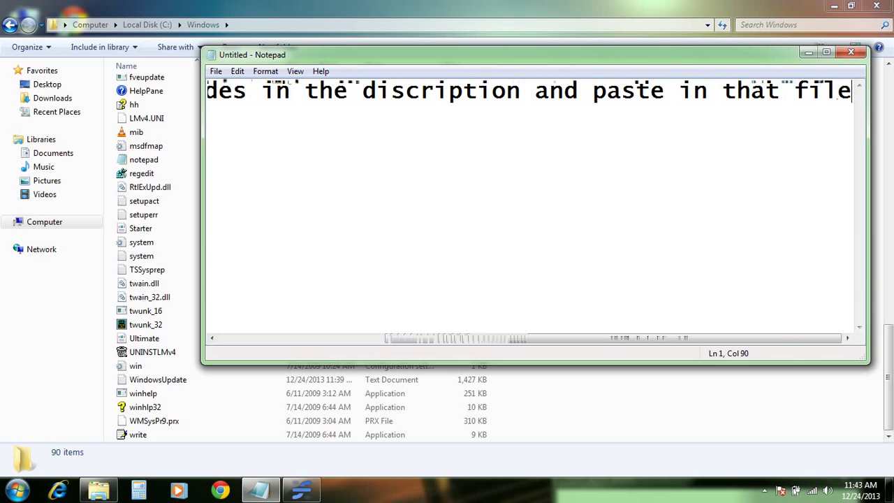
{"action": "key", "text": "ctrl+a"}
{"action": "key", "text": "BackSpace"}
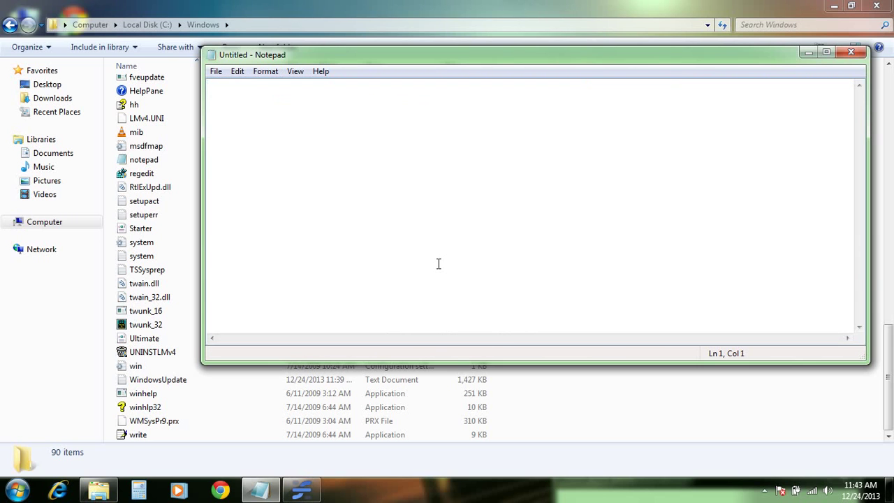
Minimize the untitled note and open the system text document from the Windows folder in Notepad.
{"action": "left_click", "coordinate": [808, 51]}
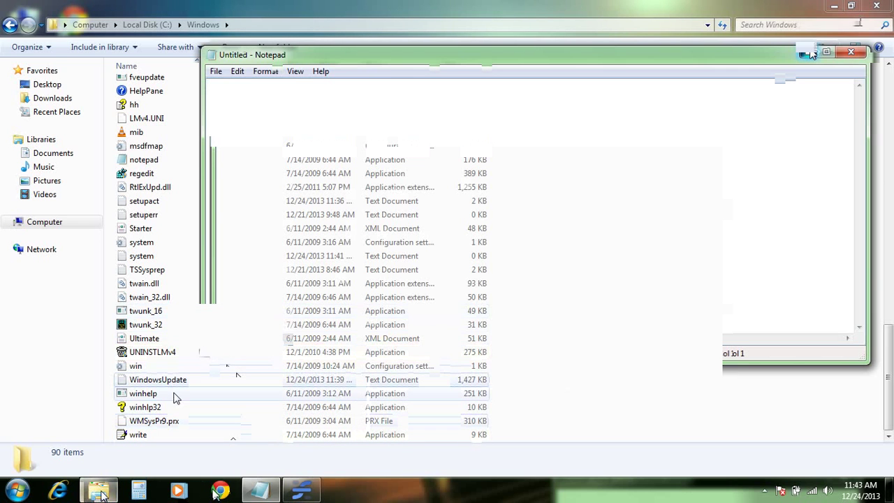
{"action": "left_click", "coordinate": [170, 257]}
{"action": "double_click", "coordinate": [171, 257]}
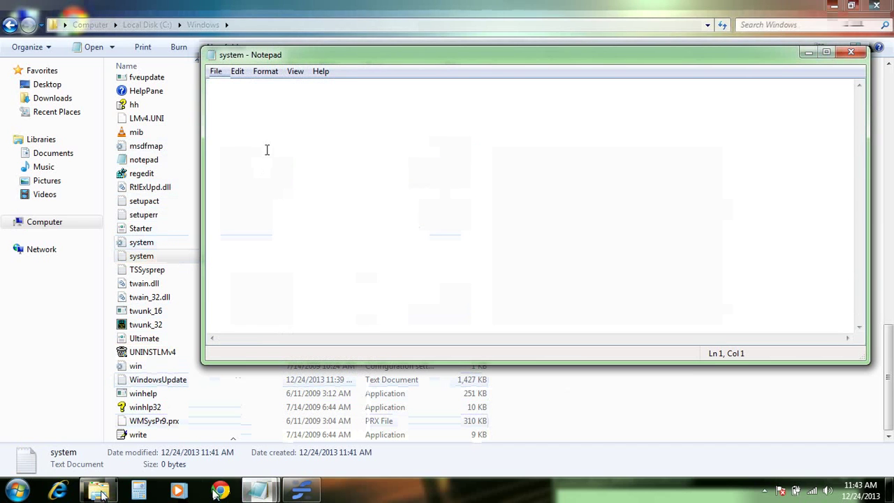
{"action": "left_click", "coordinate": [267, 150]}
Copy all the text of New Text Document (2) on the desktop into the system document.
{"action": "left_click", "coordinate": [808, 52]}
{"action": "left_click", "coordinate": [833, 5]}
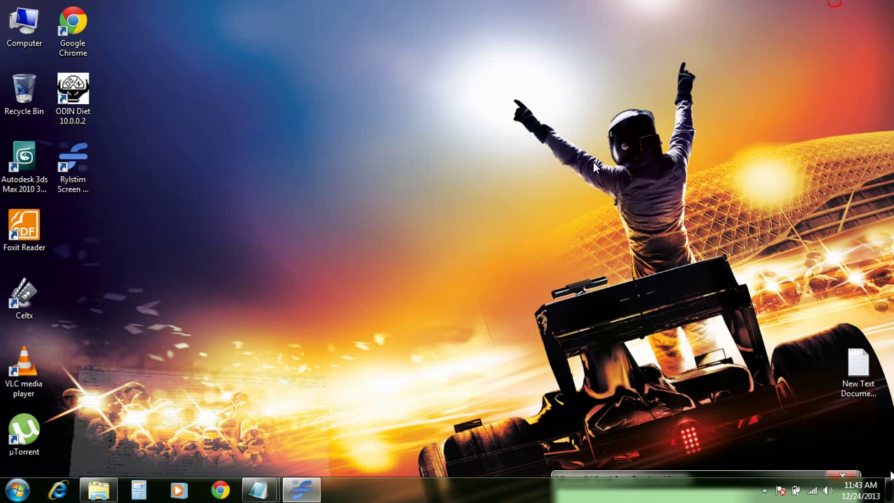
{"action": "double_click", "coordinate": [857, 371]}
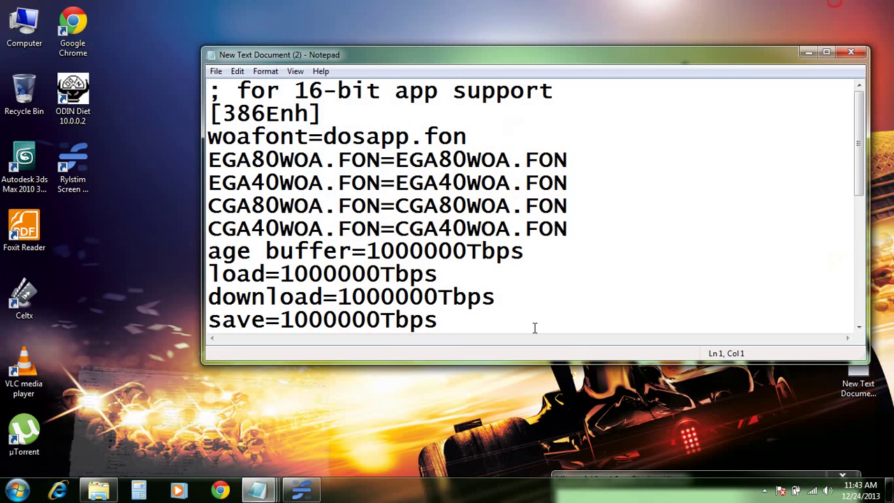
{"action": "left_click", "coordinate": [535, 301]}
{"action": "key", "text": "ctrl+a"}
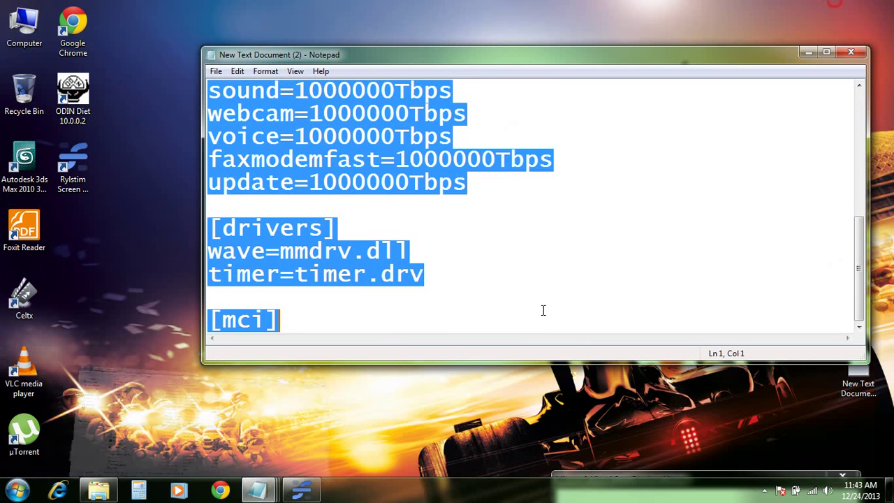
{"action": "left_click", "coordinate": [808, 54]}
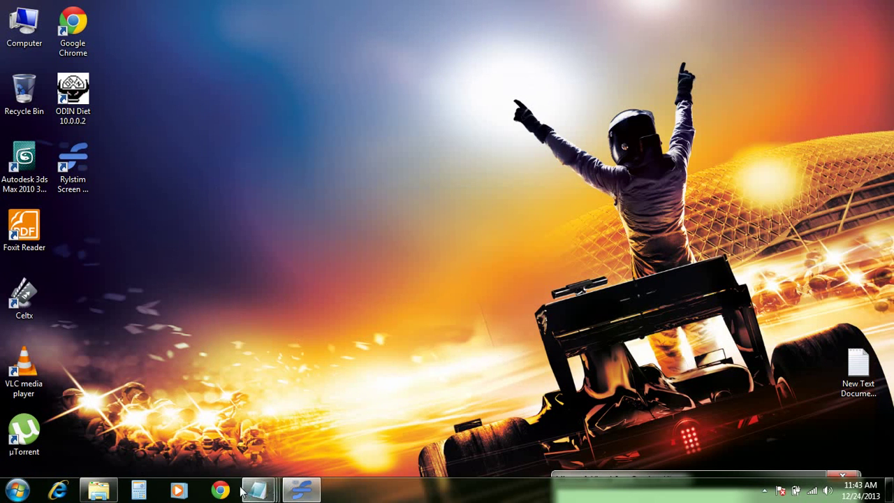
{"action": "mouse_move", "coordinate": [260, 493]}
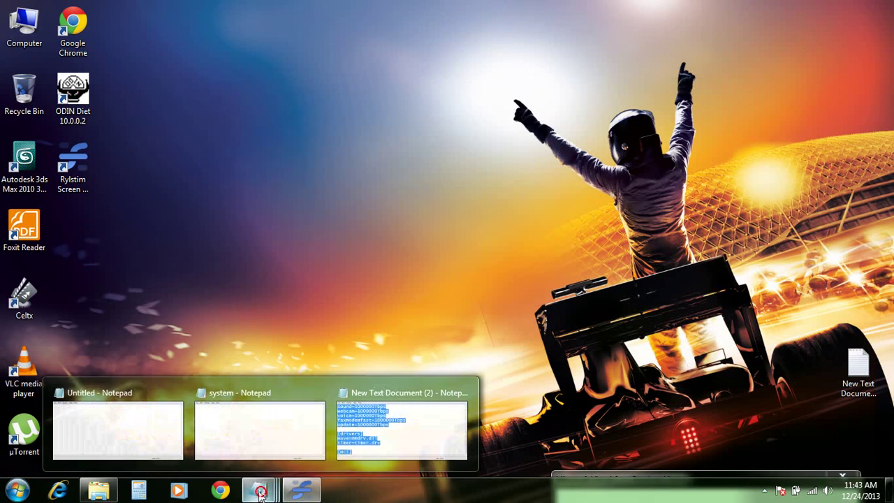
{"action": "left_click", "coordinate": [253, 443]}
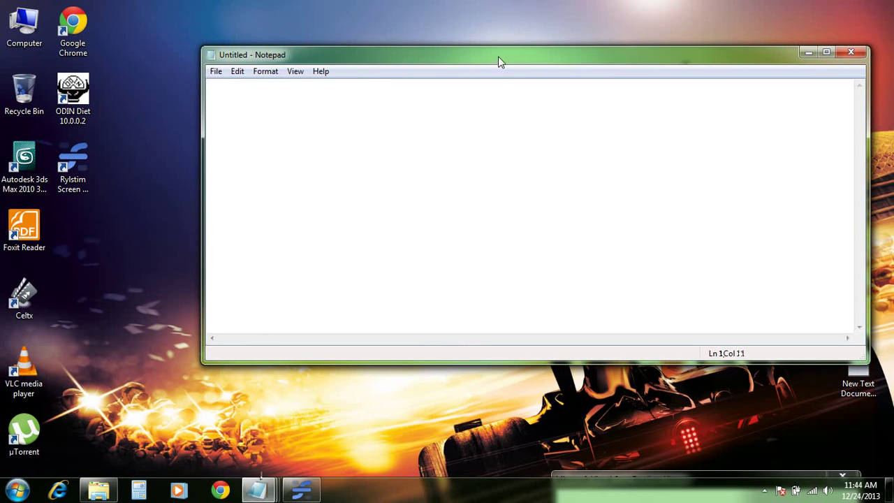
Move the untitled note lower over the system document and write "now click on file and then click on save as", selecting all of it.
{"action": "left_click_drag", "start_coordinate": [499, 61], "coordinate": [531, 154]}
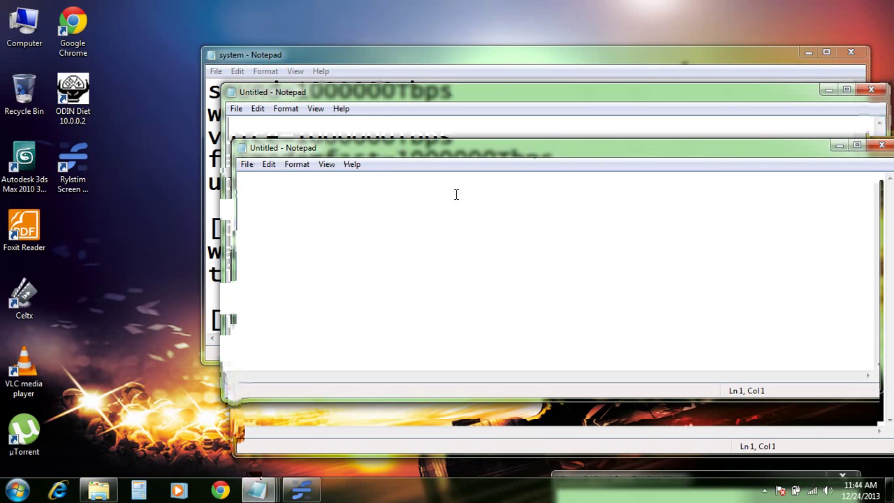
{"action": "type", "text": "now "}
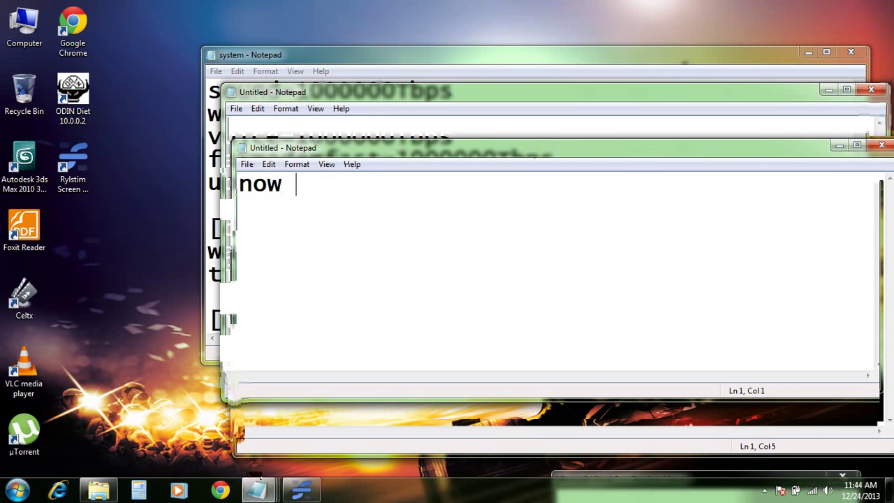
{"action": "type", "text": "g"}
{"action": "key", "text": "BackSpace"}
{"action": "type", "text": "click oon"}
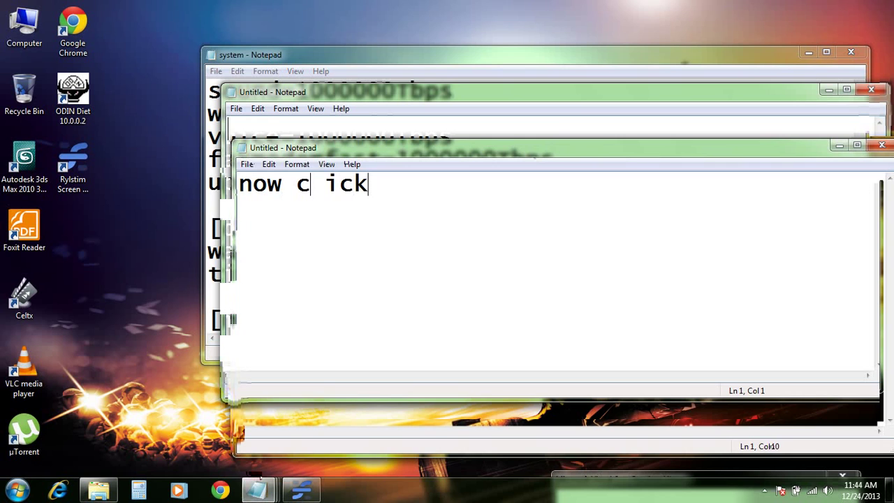
{"action": "key", "text": "BackSpace"}
{"action": "key", "text": "BackSpace"}
{"action": "key", "text": "BackSpace"}
{"action": "type", "text": "n files"}
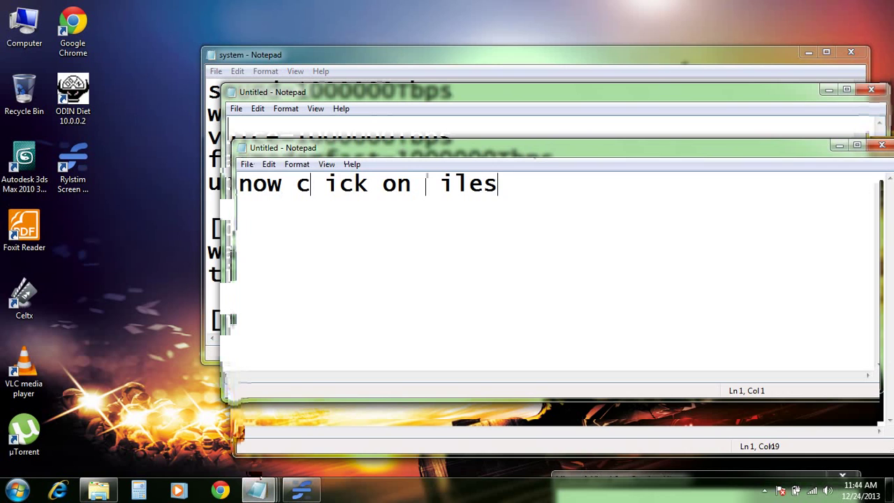
{"action": "key", "text": "BackSpace"}
{"action": "type", "text": "and"}
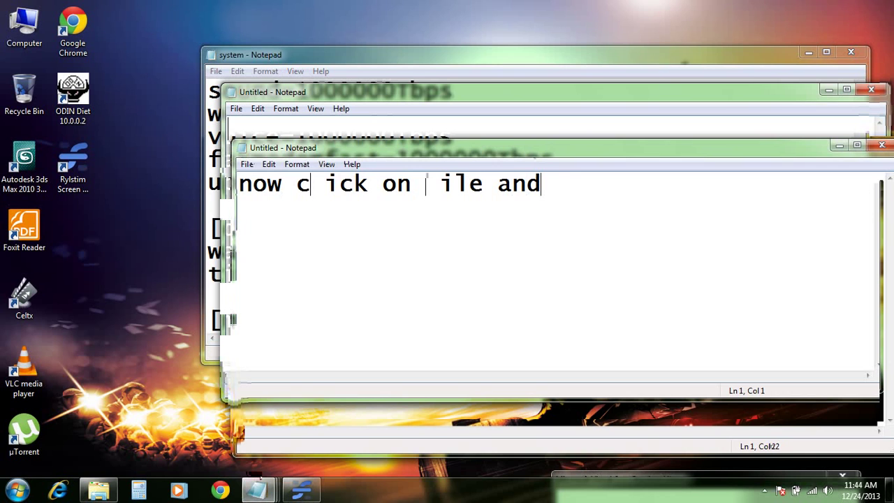
{"action": "type", "text": " then "}
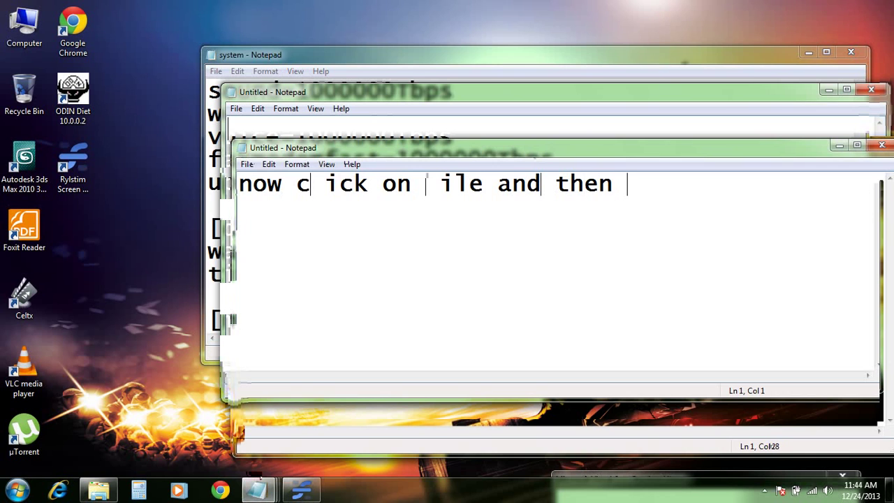
{"action": "type", "text": "click on"}
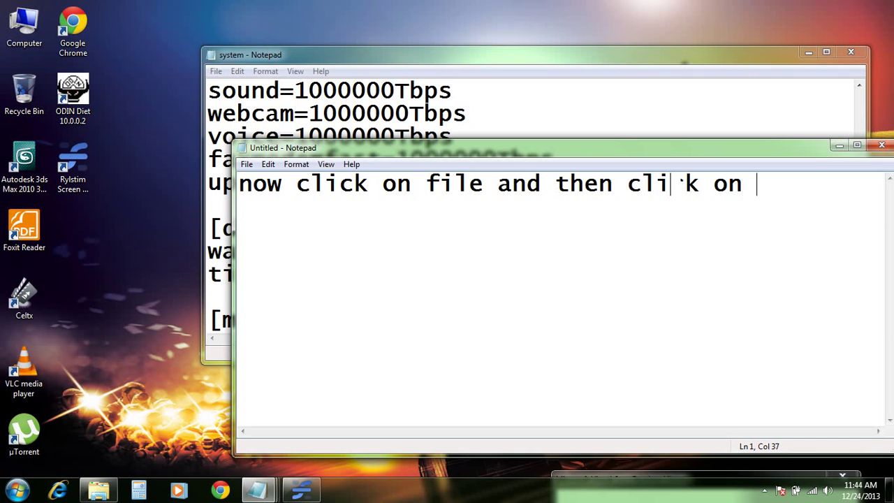
{"action": "type", "text": " save as"}
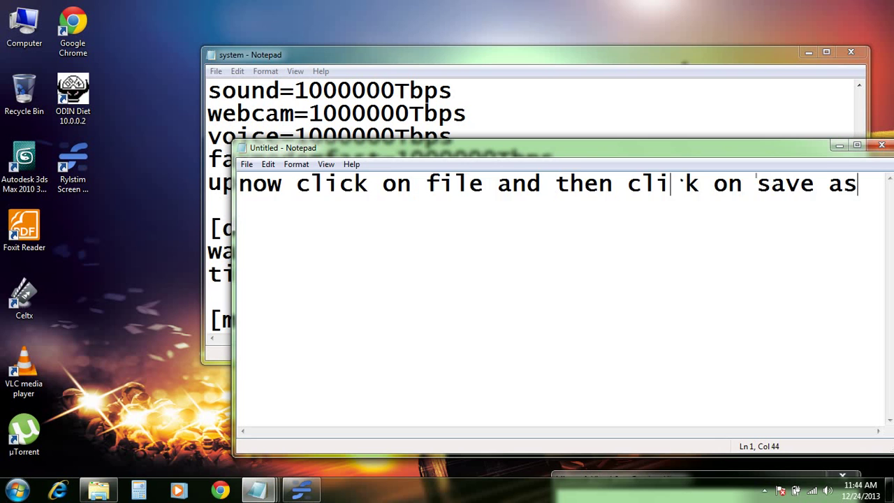
{"action": "key", "text": "ctrl+a"}
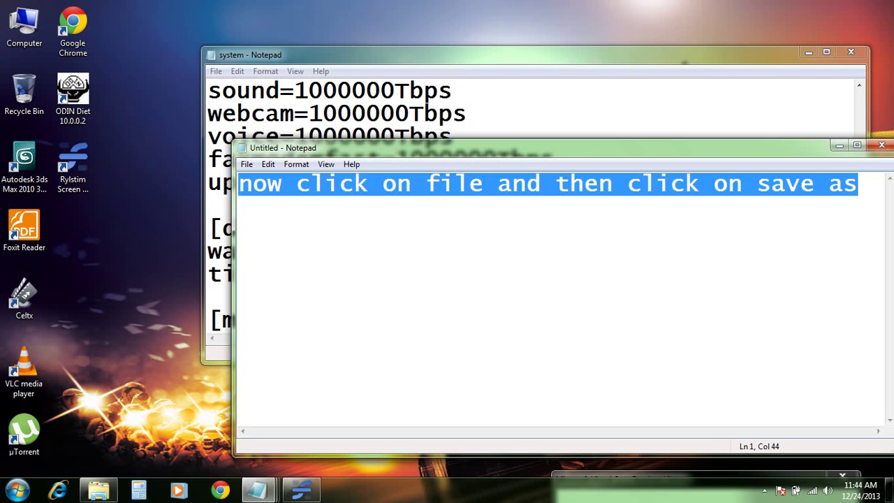
Open the Save As dialog for the system document and move it clear of the note window.
{"action": "left_click", "coordinate": [268, 56]}
{"action": "left_click", "coordinate": [216, 71]}
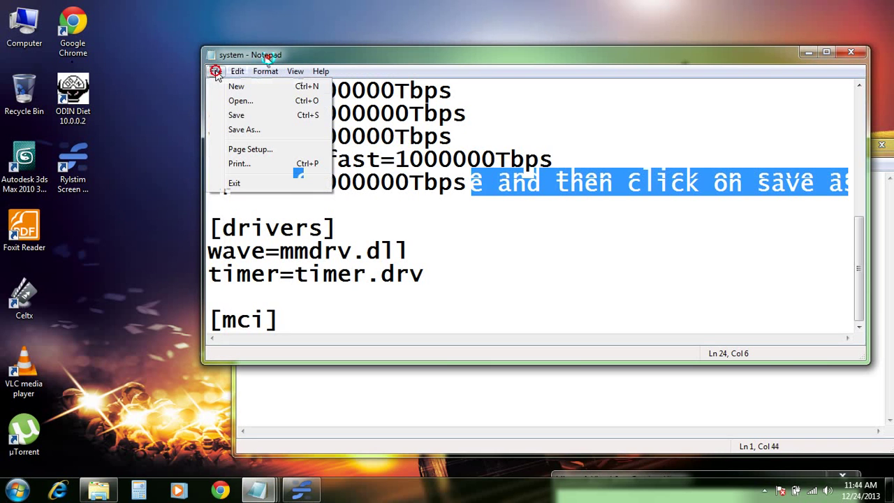
{"action": "left_click", "coordinate": [243, 131]}
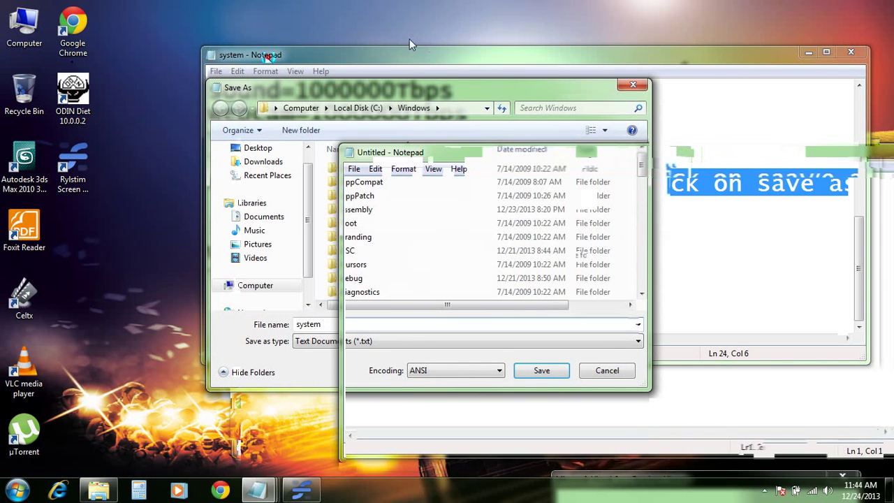
{"action": "left_click_drag", "start_coordinate": [412, 86], "coordinate": [223, 46]}
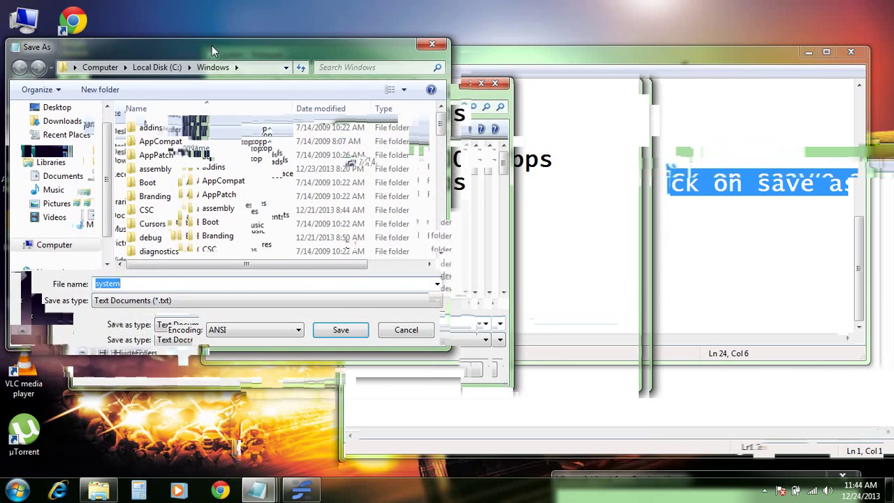
Write "now name it system.ini and then" in the empty untitled note.
{"action": "left_click", "coordinate": [458, 405]}
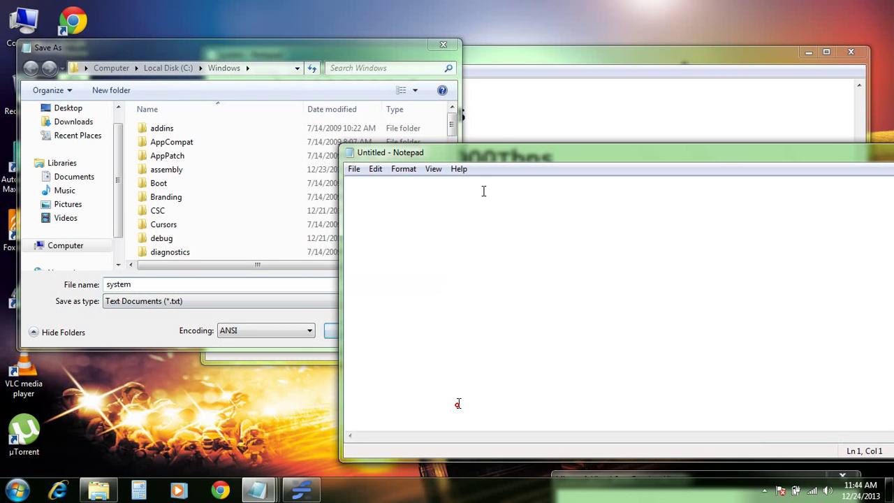
{"action": "type", "text": "now "}
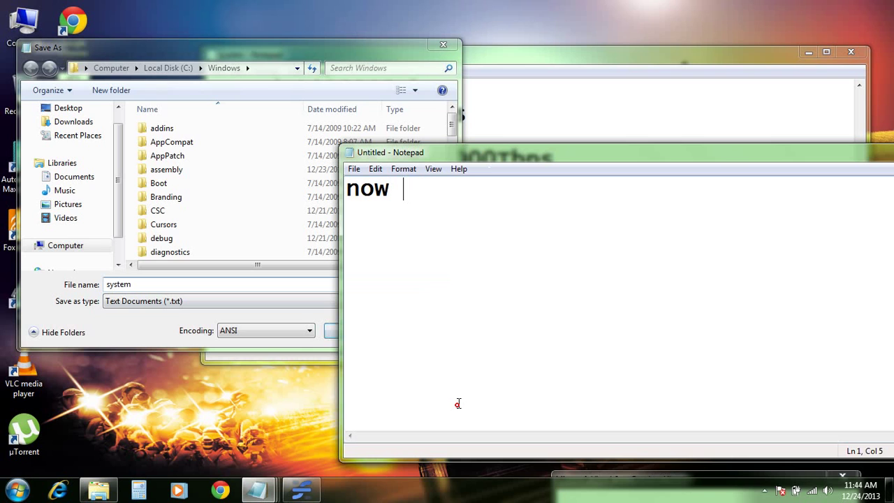
{"action": "type", "text": "name "}
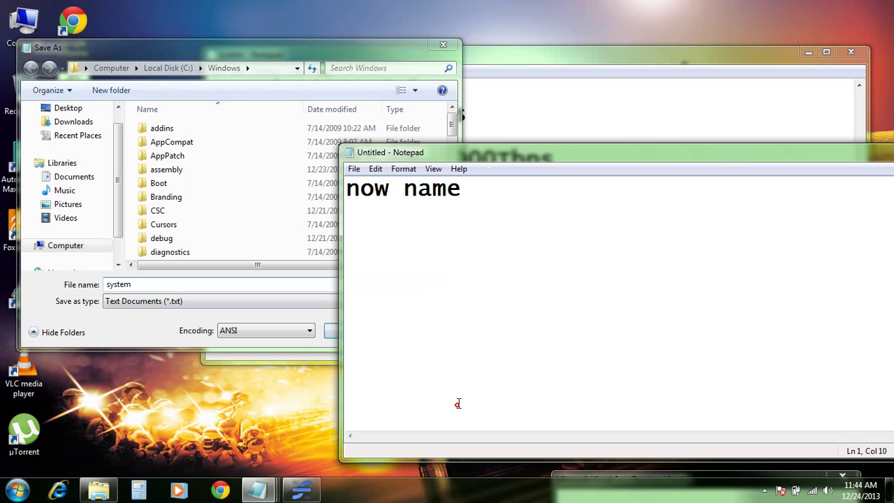
{"action": "type", "text": "it system"}
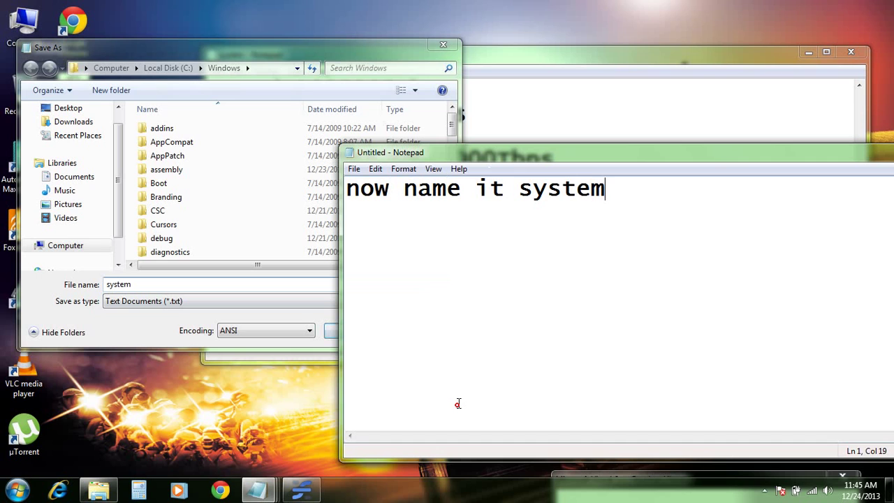
{"action": "type", "text": ".ini"}
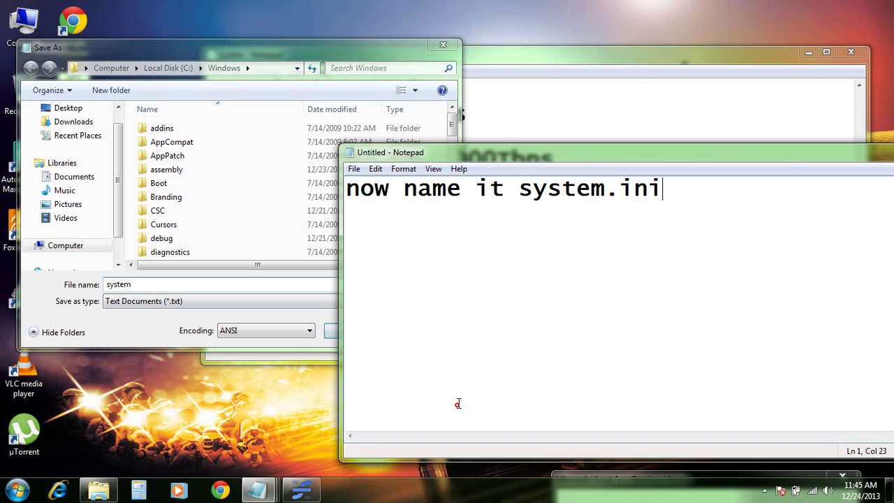
{"action": "type", "text": " and then"}
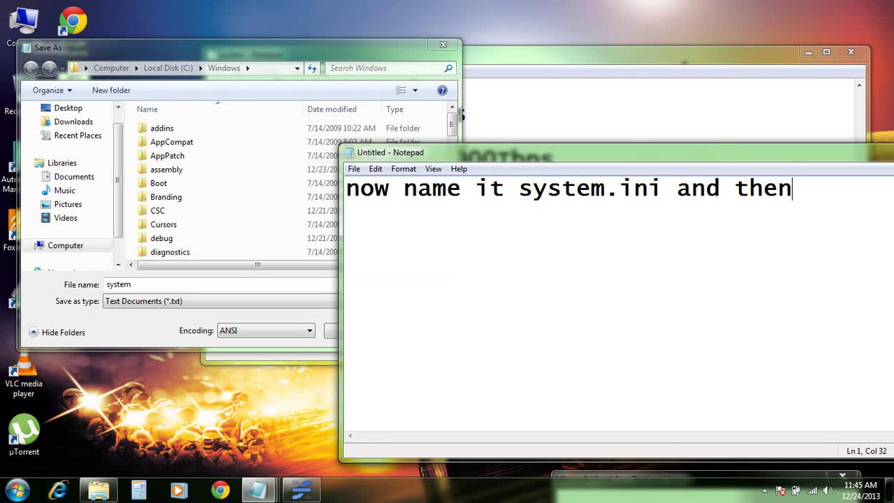
Add the line "in Encoding choose unicode" to the untitled note, and erase all of its text.
{"action": "key", "text": "Return"}
{"action": "type", "text": "in E"}
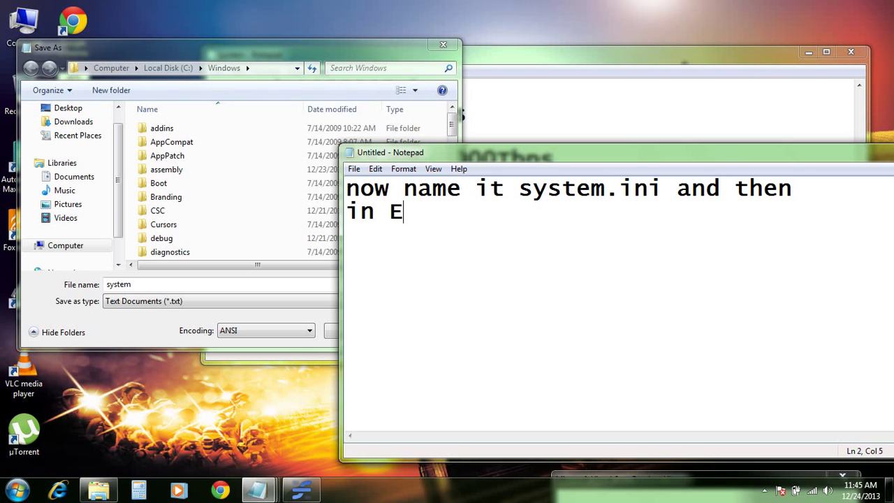
{"action": "type", "text": "ncodi"}
{"action": "type", "text": "ng "}
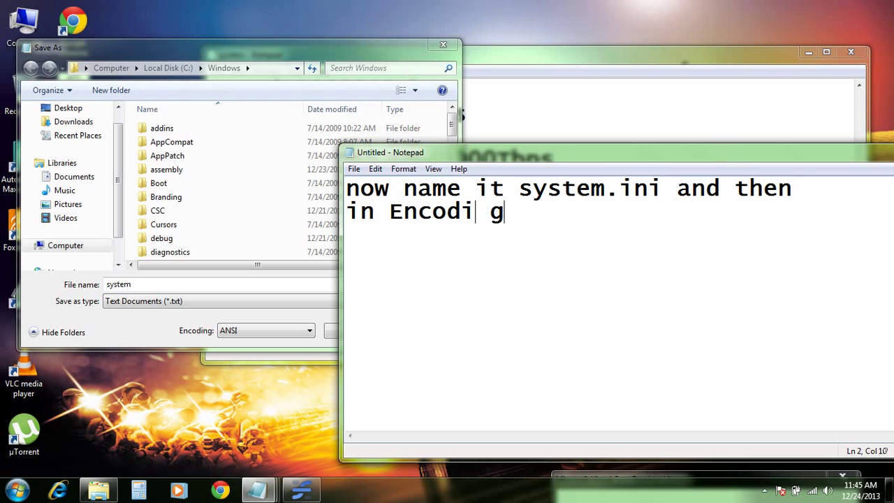
{"action": "type", "text": "choose"}
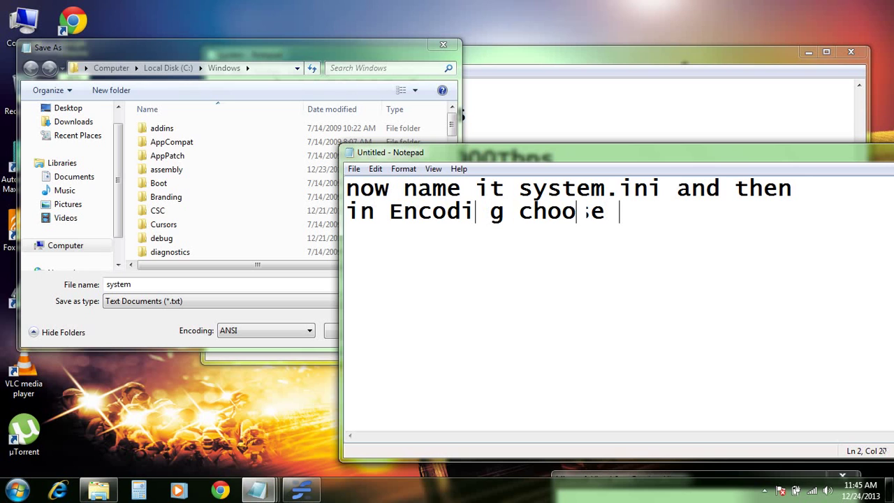
{"action": "type", "text": " unic"}
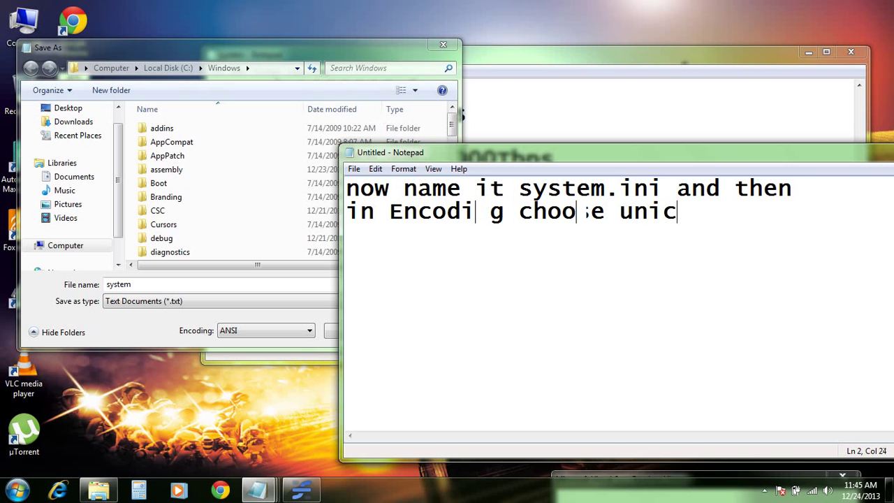
{"action": "type", "text": "ode"}
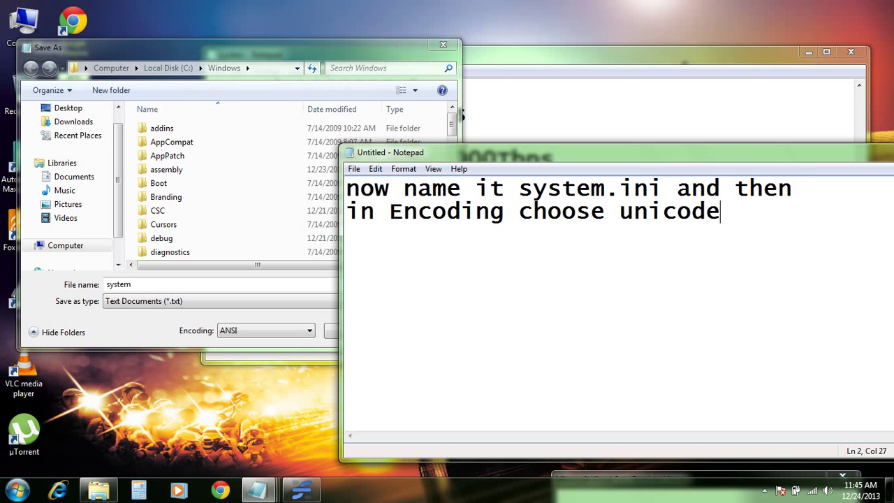
{"action": "key", "text": "ctrl+a"}
{"action": "key", "text": "BackSpace"}
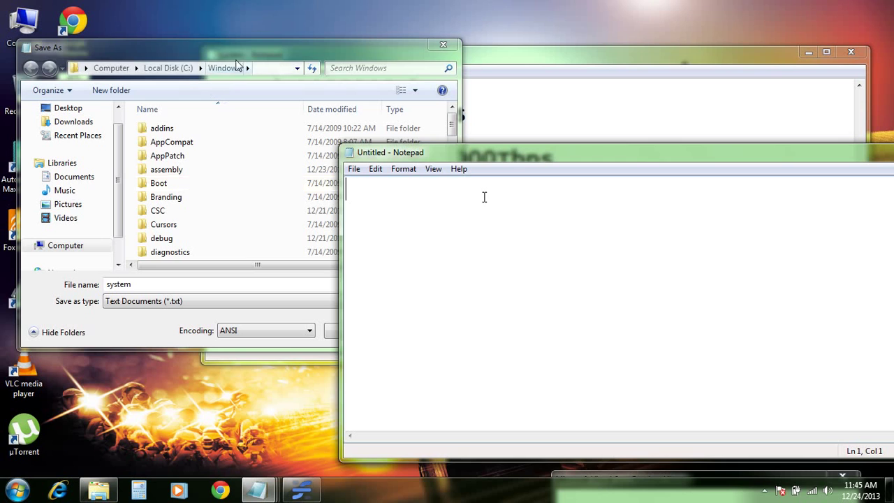
Set the file name to system.ini and the encoding to Unicode in the Save As dialog.
{"action": "key", "text": "alt+Tab"}
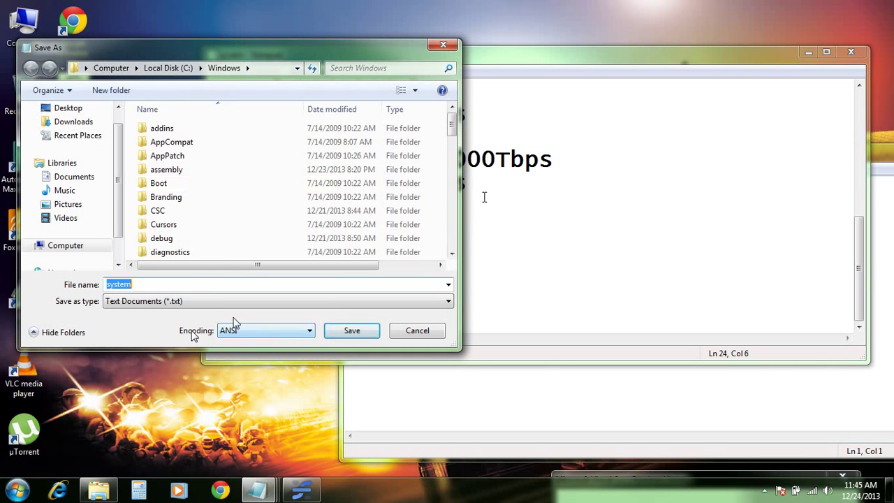
{"action": "left_click", "coordinate": [448, 285]}
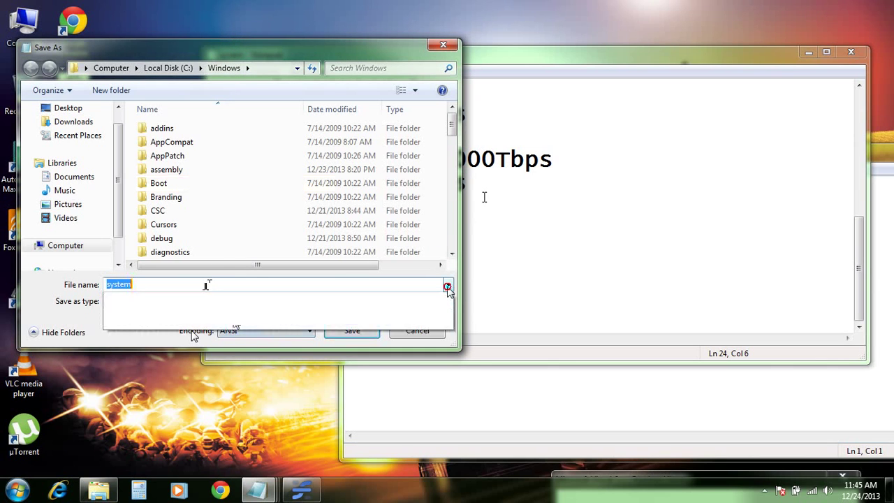
{"action": "left_click", "coordinate": [204, 285]}
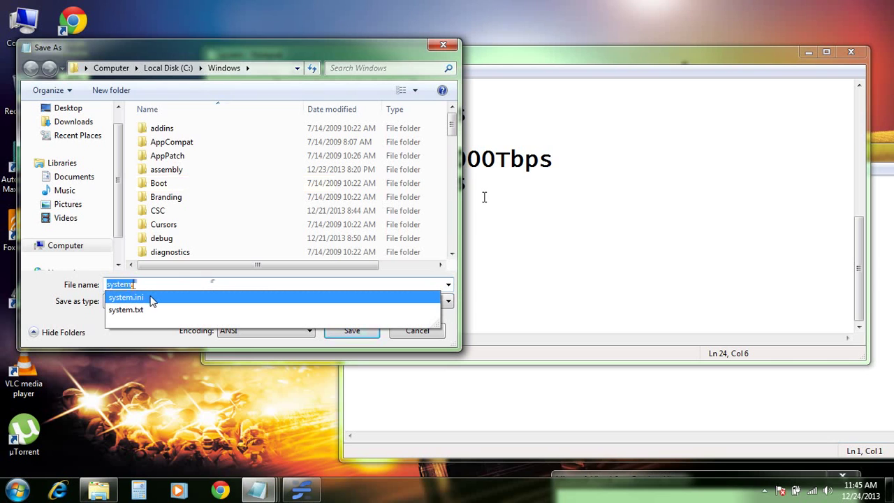
{"action": "key", "text": "Escape"}
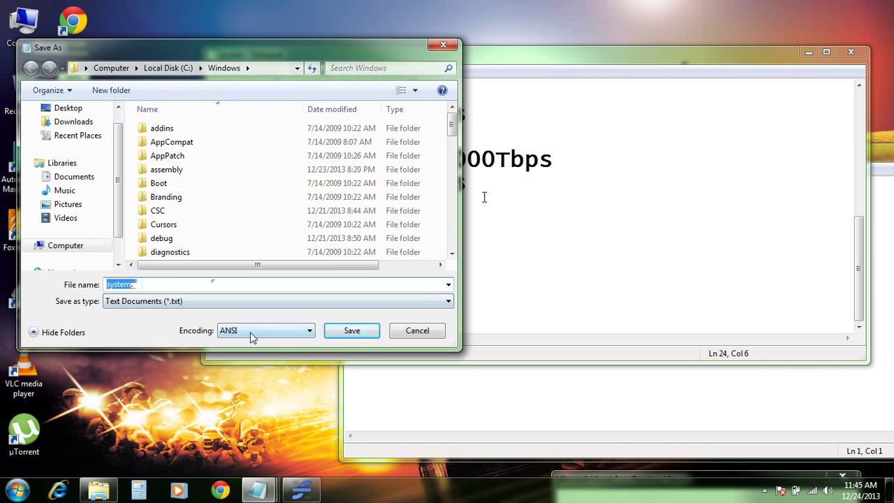
{"action": "left_click", "coordinate": [278, 334]}
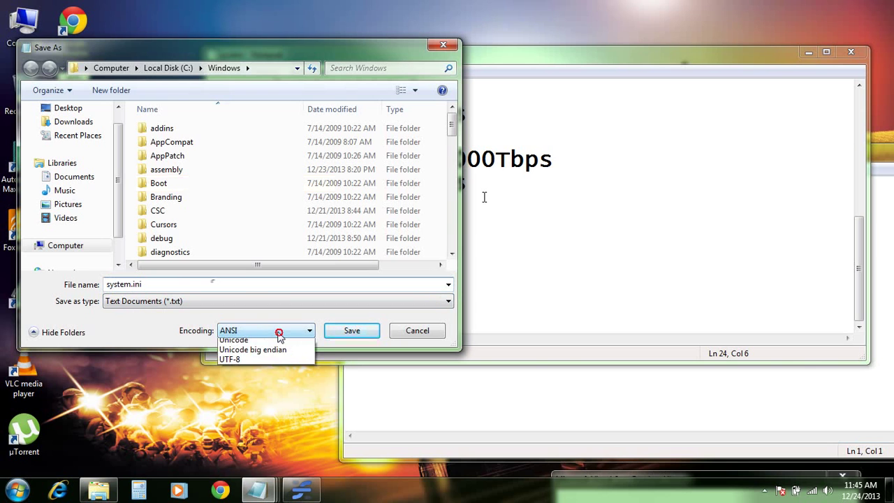
{"action": "left_click", "coordinate": [273, 354]}
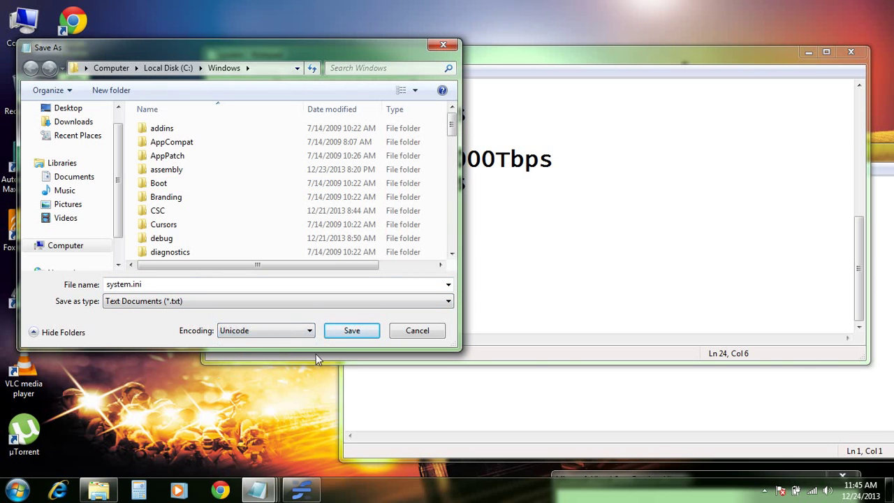
Write "then click on save and then" in the untitled note, trimming the last word back to its opening letters.
{"action": "left_click", "coordinate": [584, 398]}
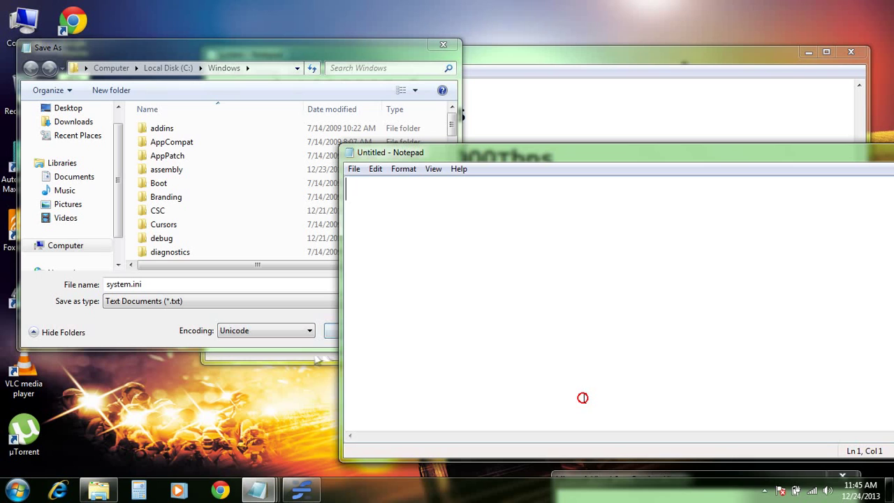
{"action": "type", "text": "t  n cl"}
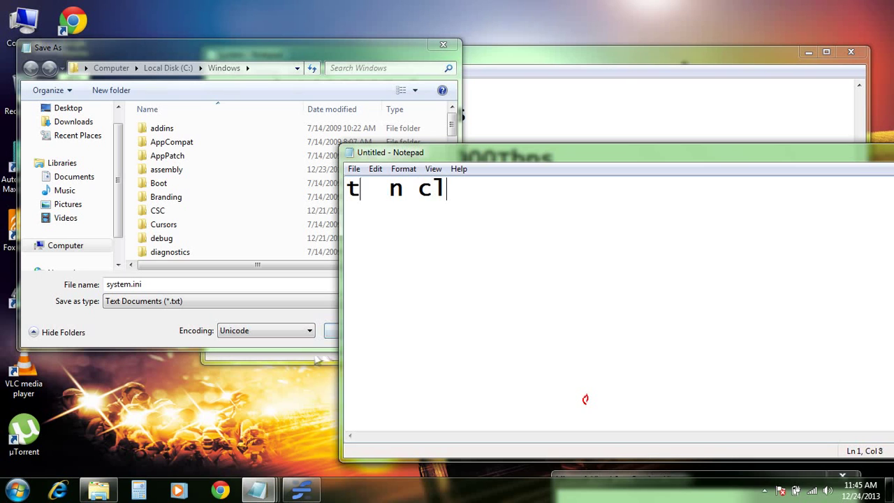
{"action": "type", "text": "ick  "}
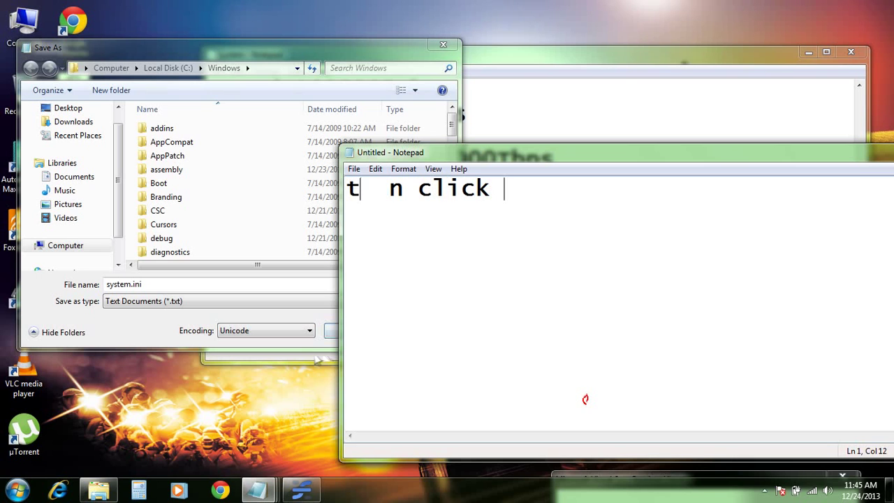
{"action": "type", "text": "| n save "}
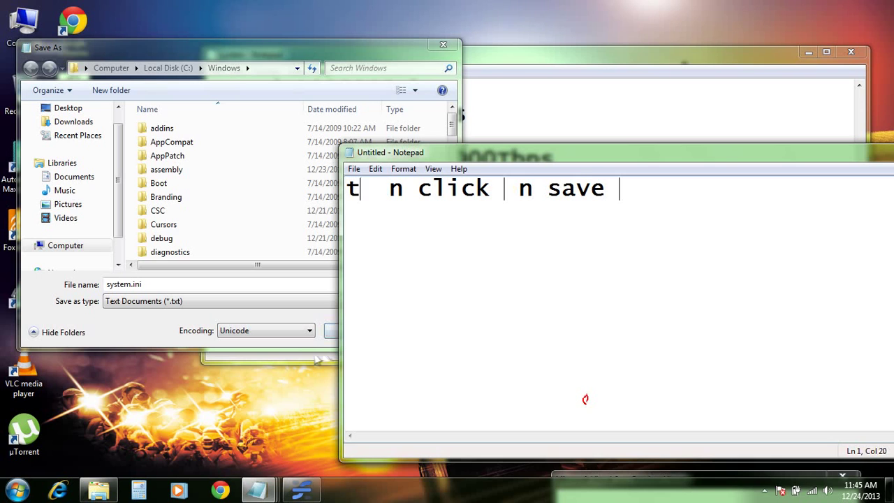
{"action": "type", "text": "and"}
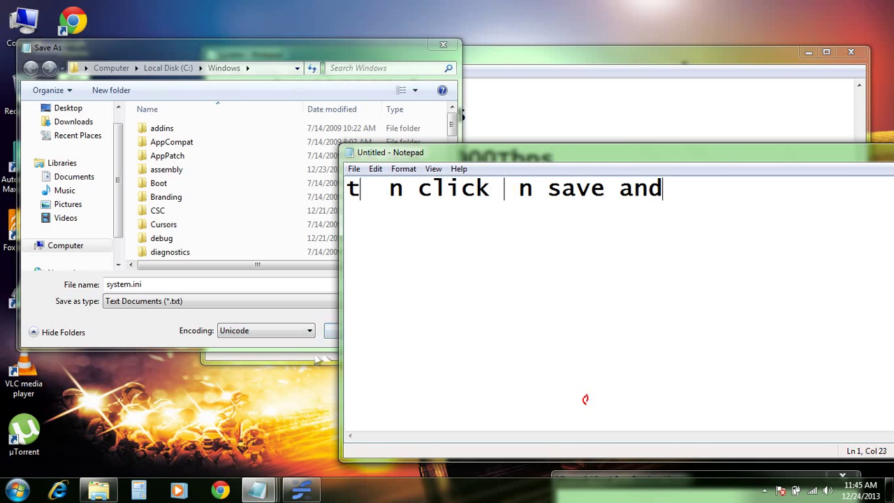
{"action": "type", "text": " then "}
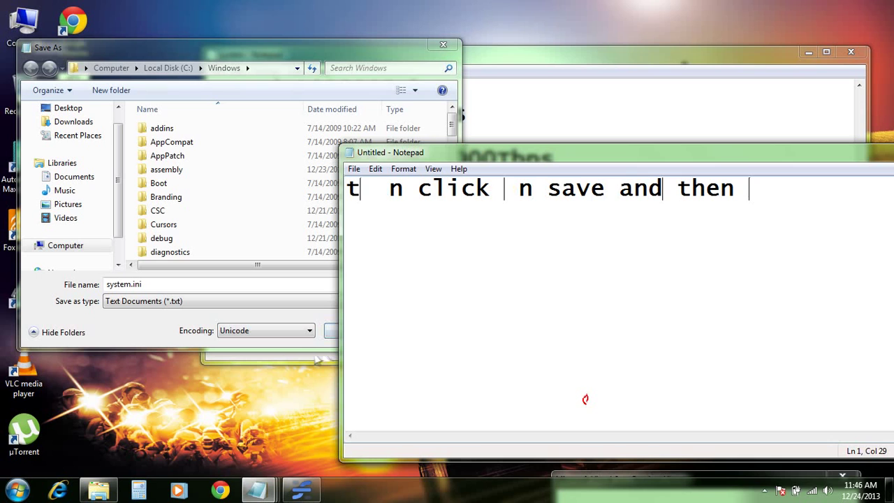
{"action": "type", "text": "click"}
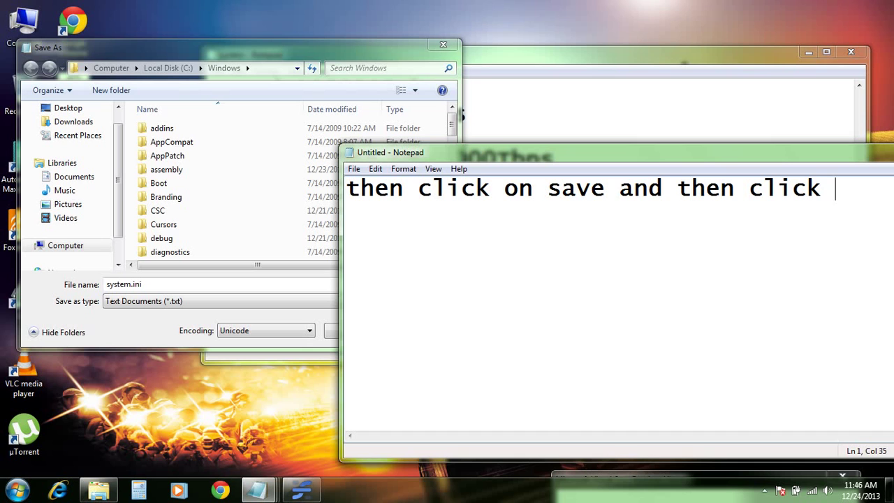
{"action": "key", "text": "BackSpace"}
{"action": "key", "text": "BackSpace"}
{"action": "key", "text": "BackSpace"}
{"action": "key", "text": "BackSpace"}
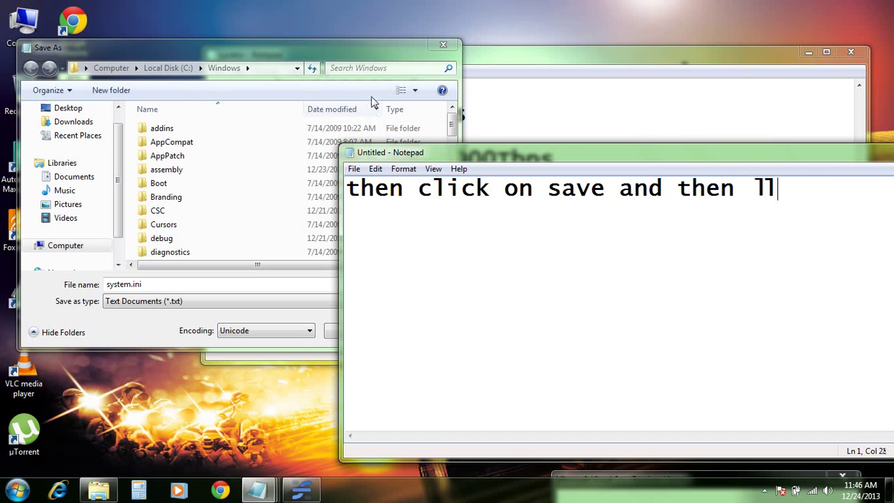
Return to the Save As dialog and start saving the document as system.ini.
{"action": "left_click", "coordinate": [367, 49]}
{"action": "left_click", "coordinate": [352, 331]}
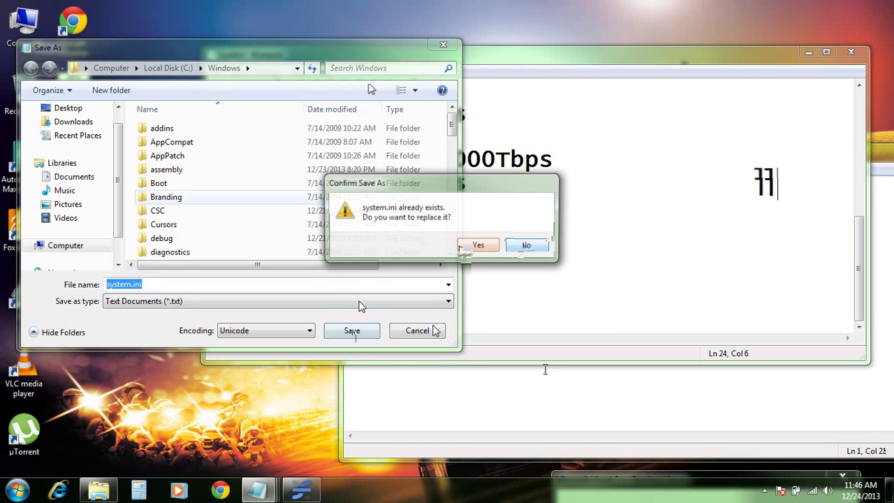
Complete the untitled note's sentence as "then click on save and then click on yes", with "yes" on a new line.
{"action": "left_click", "coordinate": [551, 394]}
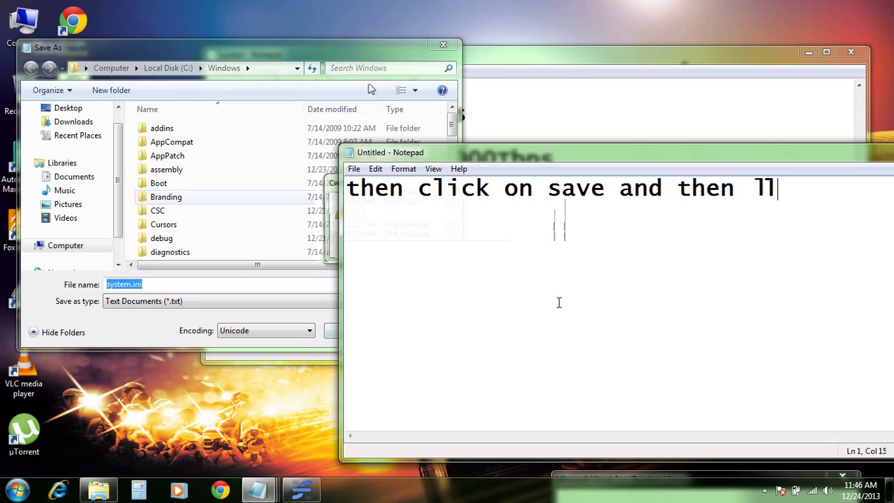
{"action": "key", "text": "End"}
{"action": "type", "text": "|"}
{"action": "type", "text": "ikc"}
{"action": "type", "text": "="}
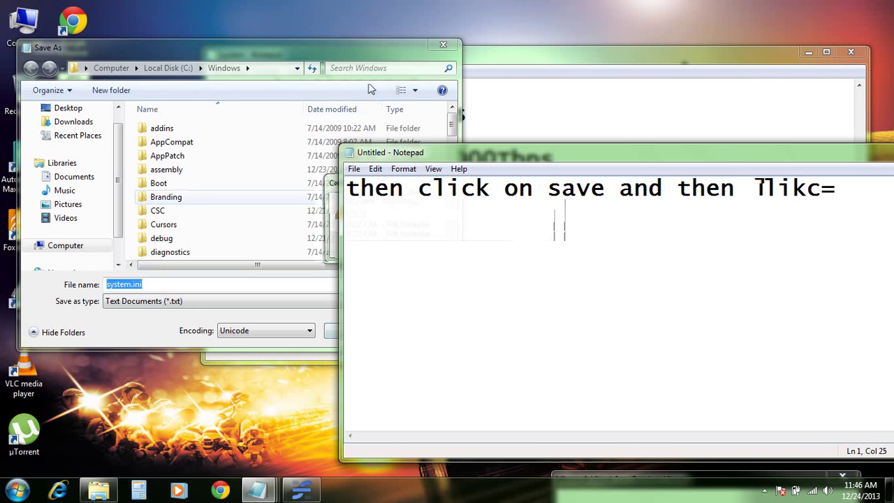
{"action": "key", "text": "BackSpace"}
{"action": "key", "text": "BackSpace"}
{"action": "key", "text": "BackSpace"}
{"action": "type", "text": "c  on "}
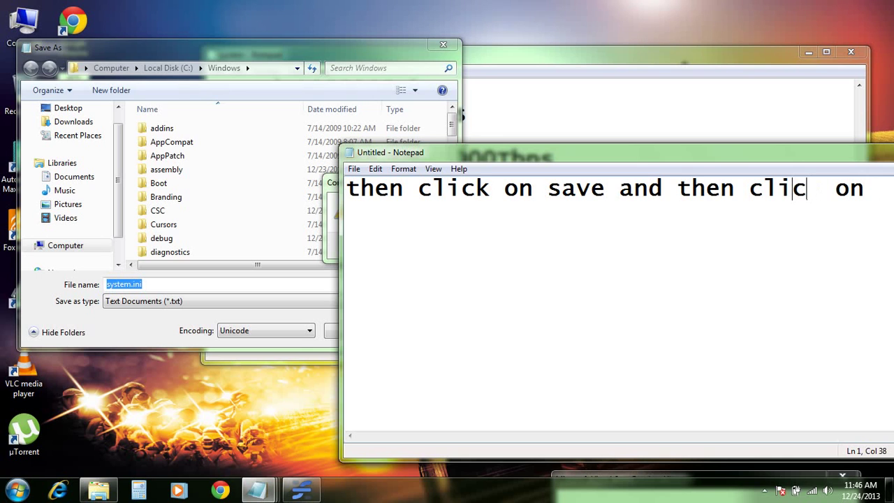
{"action": "type", "text": "you"}
{"action": "key", "text": "Return"}
{"action": "type", "text": "yes "}
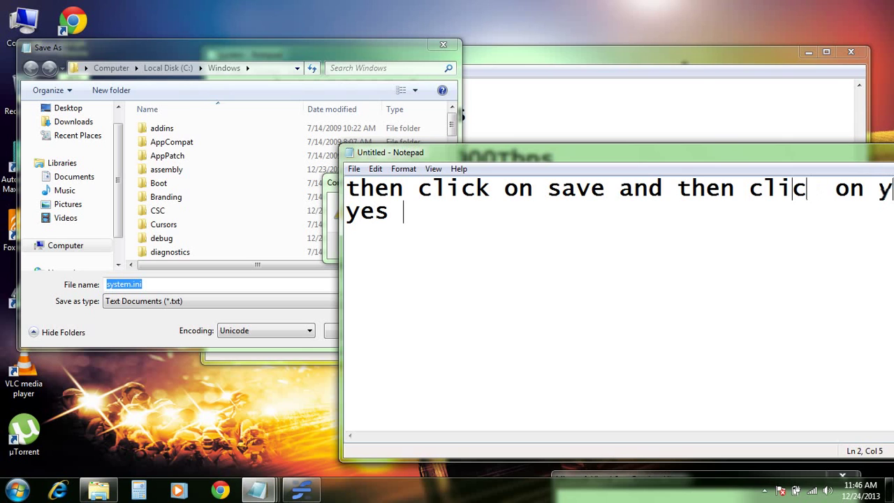
Append "then then continues" to the untitled note, and erase all of its text.
{"action": "type", "text": "then th"}
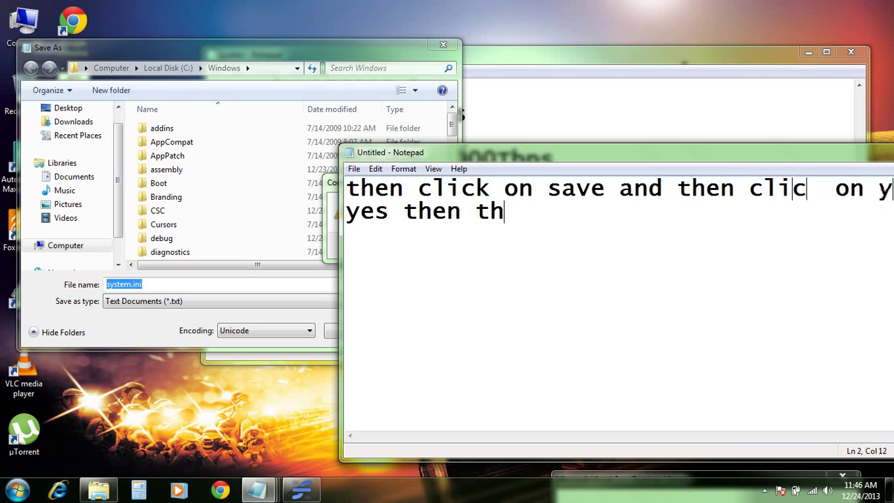
{"action": "type", "text": "en con"}
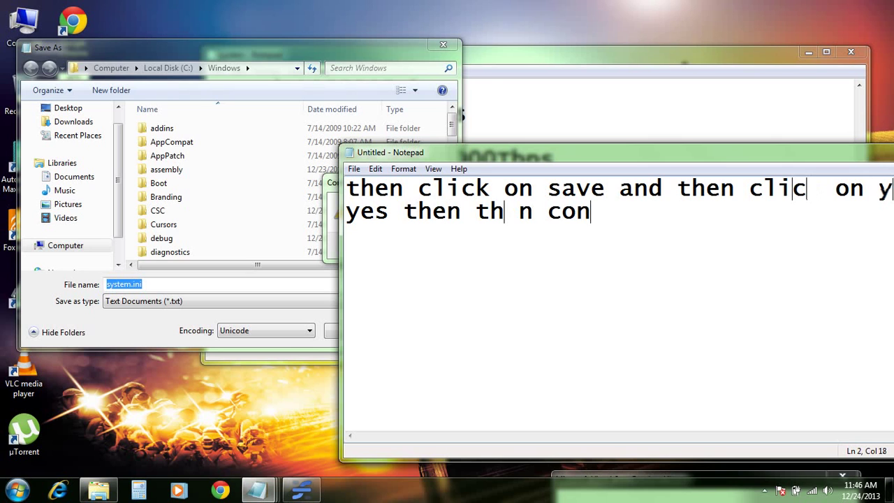
{"action": "type", "text": "tinues"}
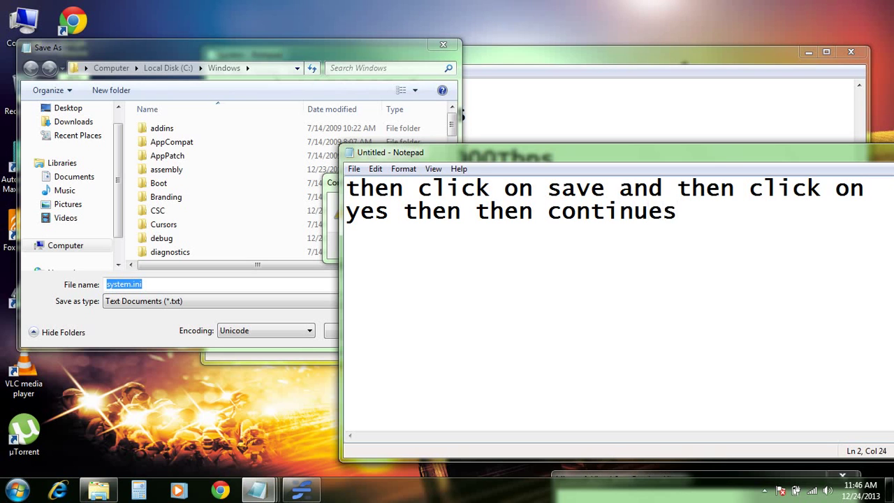
{"action": "key", "text": "ctrl+a"}
{"action": "key", "text": "BackSpace"}
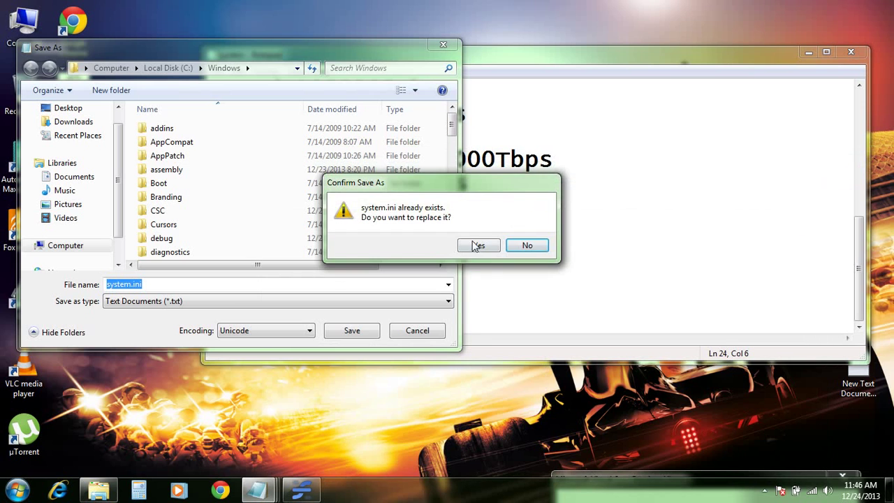
Decline replacing the existing system.ini, cancel the Save As dialog, and keep the system document open.
{"action": "left_click", "coordinate": [519, 243]}
{"action": "left_click", "coordinate": [424, 329]}
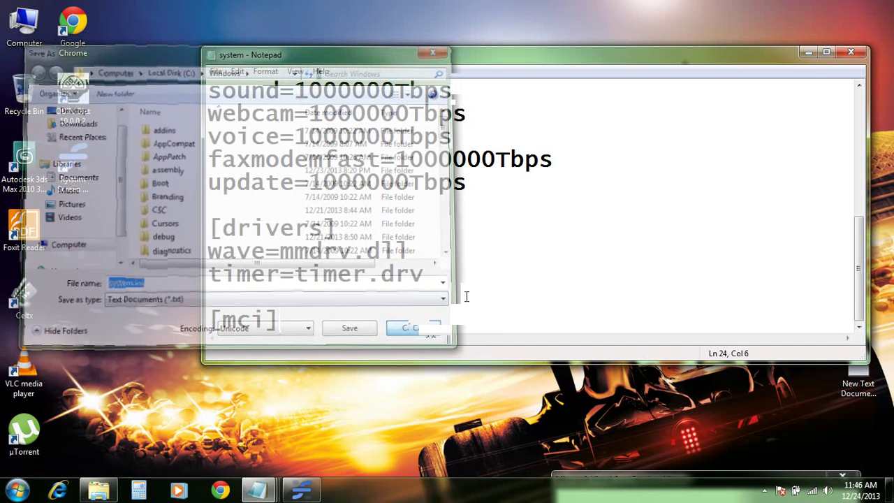
{"action": "left_click", "coordinate": [851, 53]}
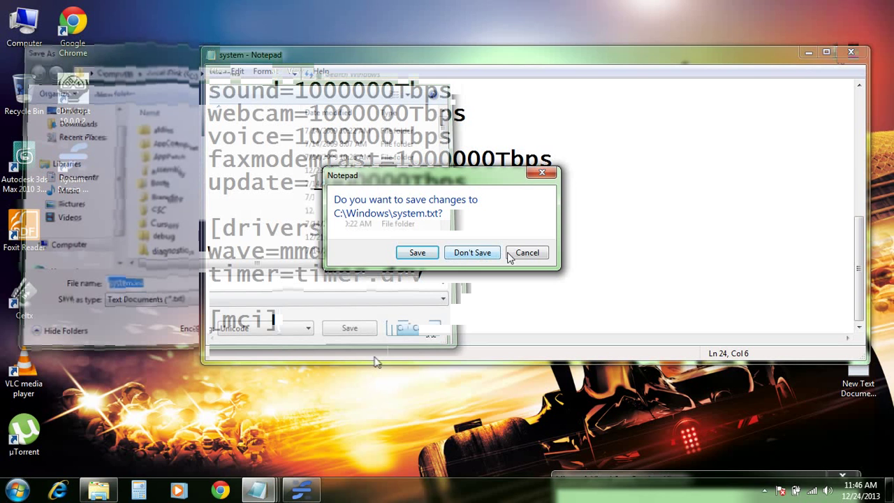
{"action": "left_click", "coordinate": [526, 253]}
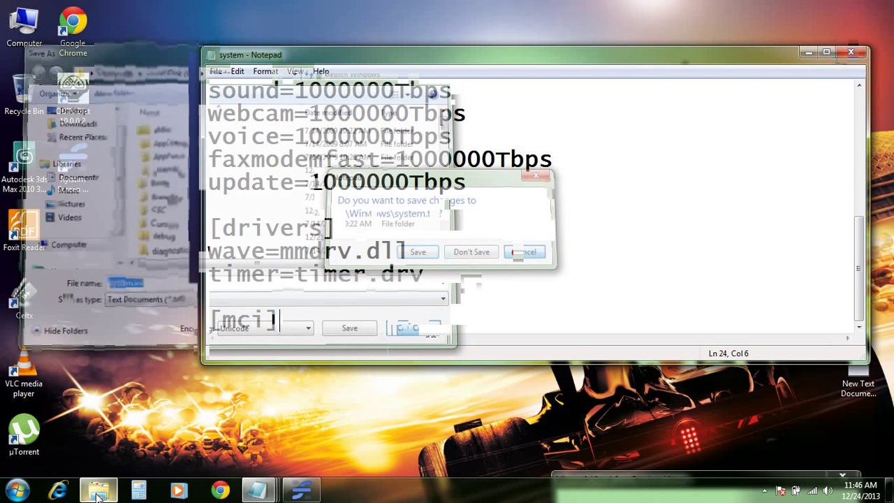
Return to the system document from the Windows folder and close it, saving its changes to C:\Windows\system.txt.
{"action": "left_click", "coordinate": [112, 470]}
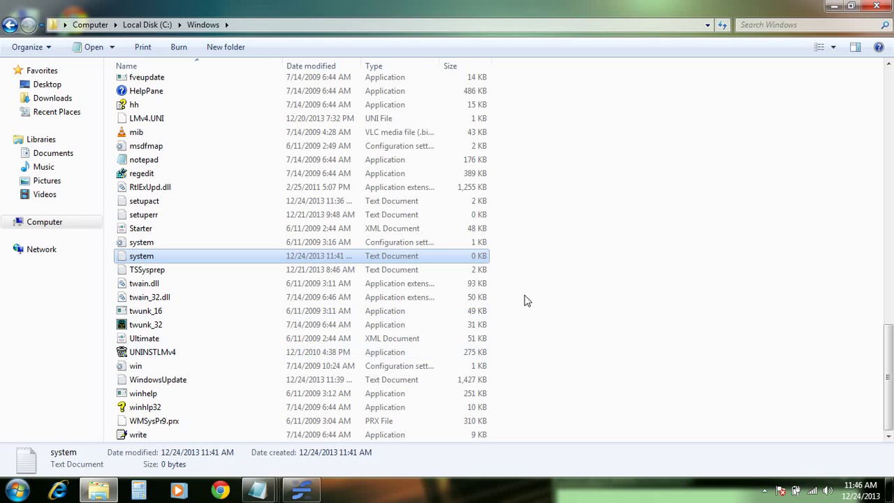
{"action": "left_click", "coordinate": [609, 273]}
{"action": "left_click", "coordinate": [159, 258]}
{"action": "mouse_move", "coordinate": [265, 489]}
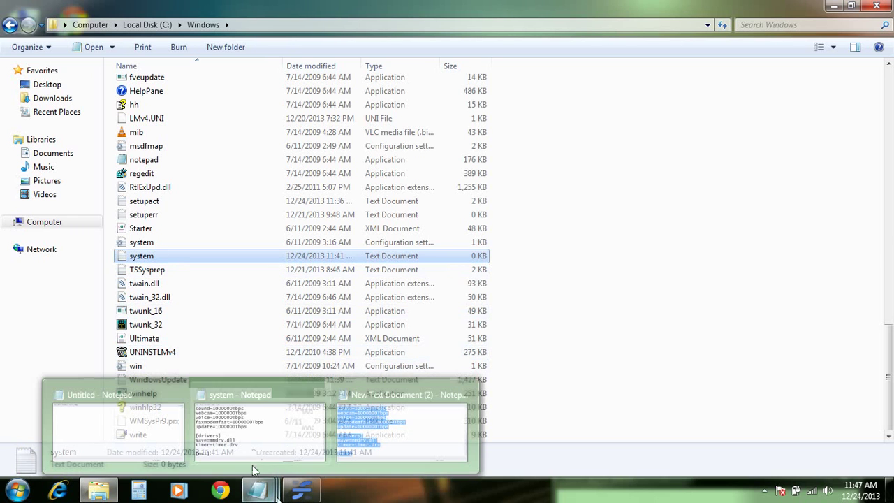
{"action": "left_click", "coordinate": [264, 440]}
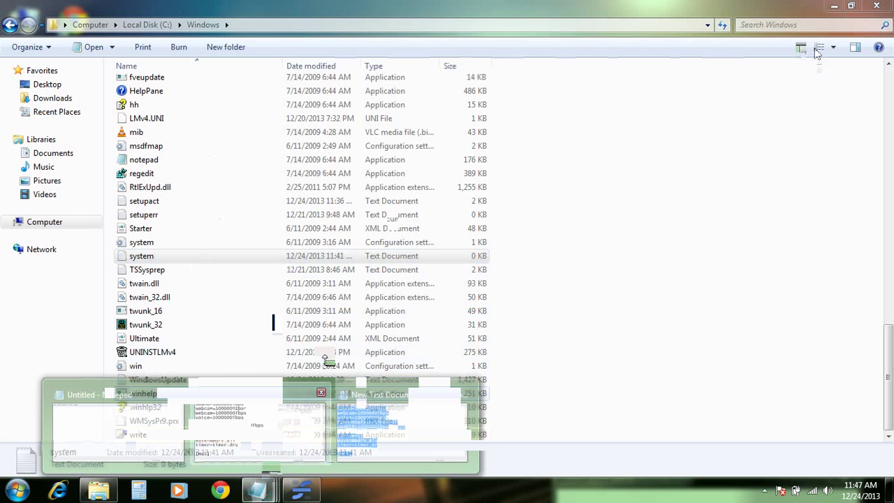
{"action": "left_click", "coordinate": [858, 53]}
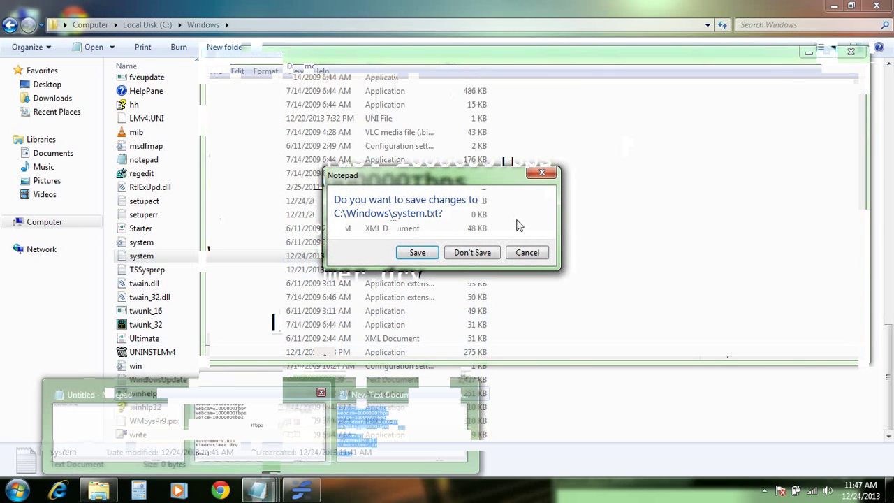
{"action": "left_click", "coordinate": [417, 252]}
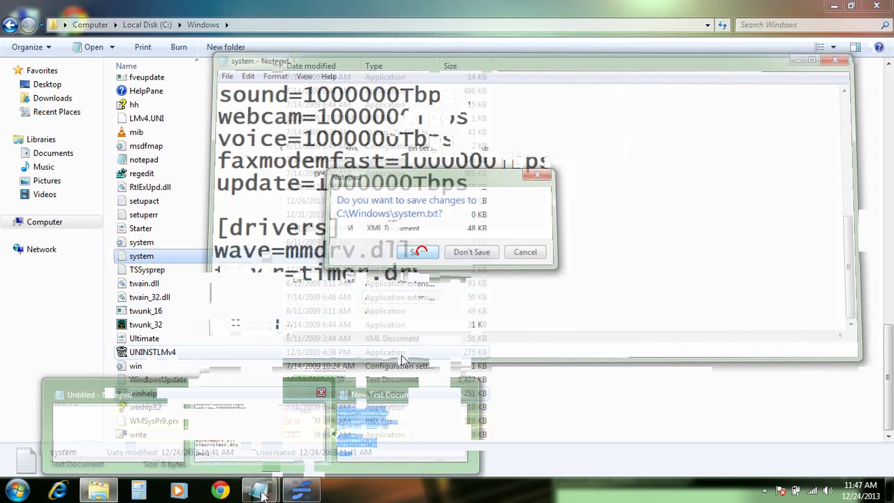
Bring up the untitled note and write "then cut from" in it.
{"action": "left_click", "coordinate": [213, 454]}
{"action": "left_click", "coordinate": [563, 220]}
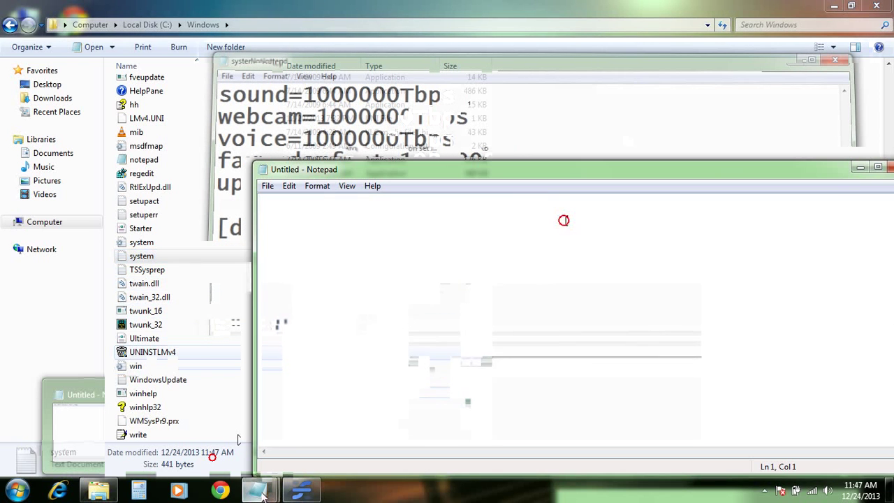
{"action": "type", "text": "then "}
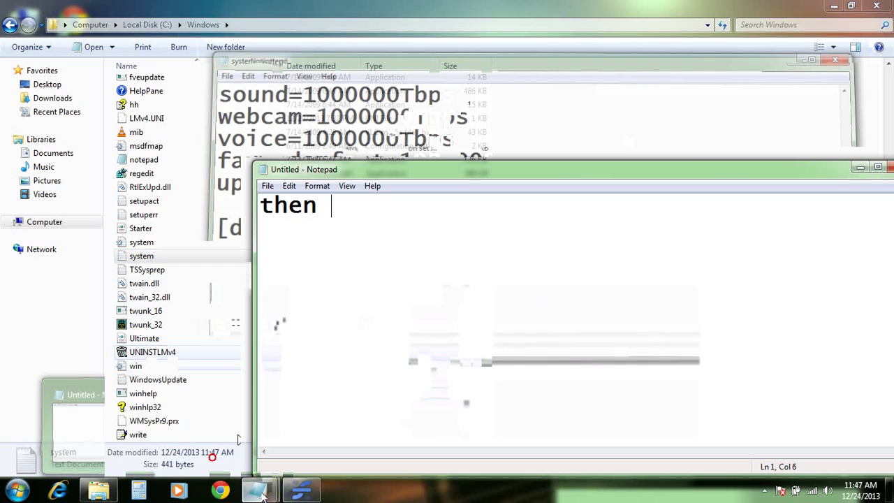
{"action": "type", "text": "s"}
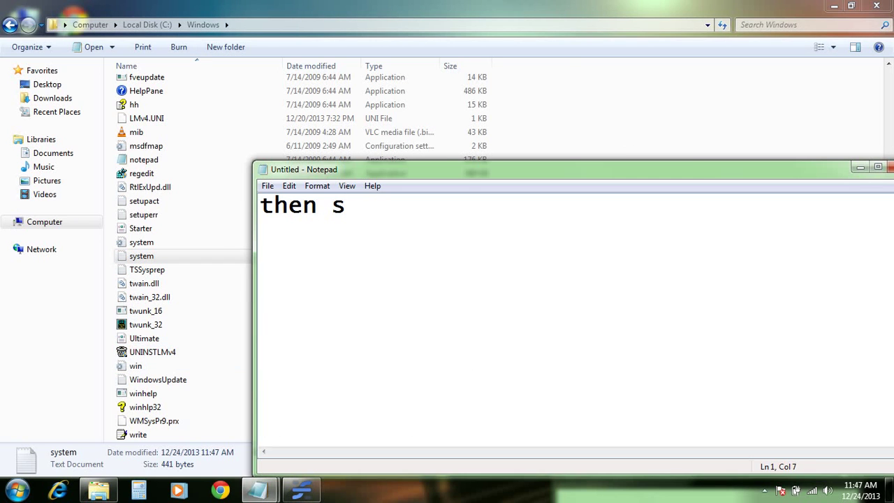
{"action": "type", "text": "a"}
{"action": "key", "text": "BackSpace"}
{"action": "key", "text": "BackSpace"}
{"action": "type", "text": "cut from "}
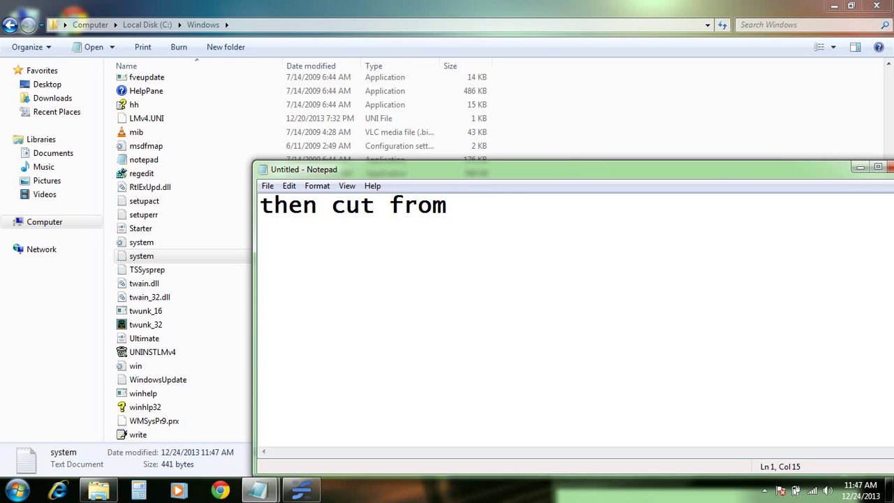
Continue the untitled note's sentence with: then "x" and then.
{"action": "type", "text": "then "}
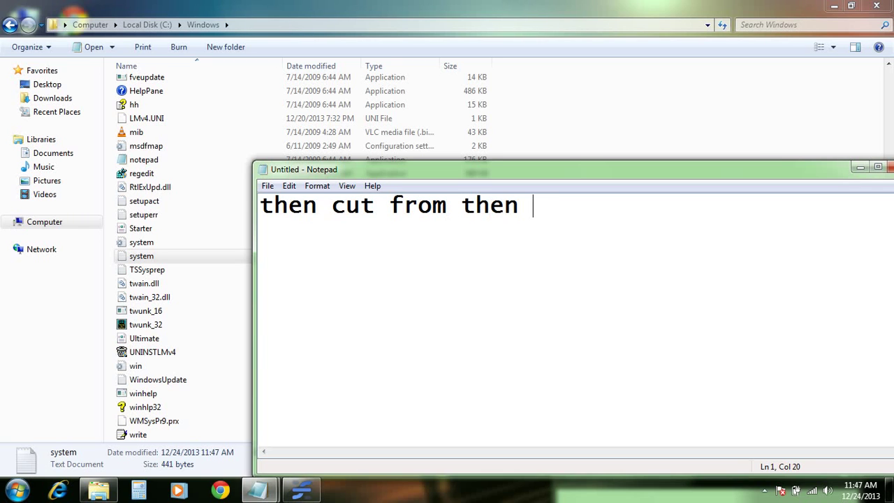
{"action": "type", "text": "x"}
{"action": "key", "text": "BackSpace"}
{"action": "key", "text": "BackSpace"}
{"action": "key", "text": "BackSpace"}
{"action": "type", "text": "\""}
{"action": "type", "text": " \" and then"}
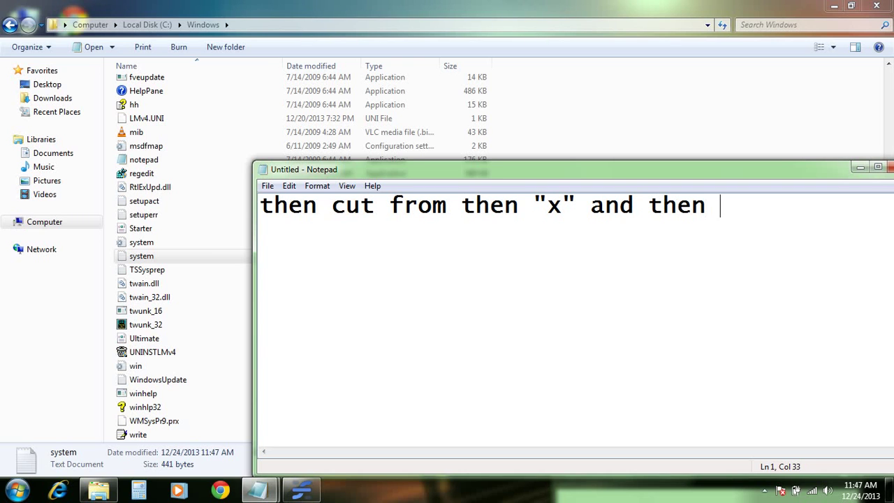
Remove the extra "then" in front of "x" in the untitled note's sentence.
{"action": "left_click", "coordinate": [619, 204]}
{"action": "key", "text": "BackSpace"}
{"action": "key", "text": "BackSpace"}
{"action": "key", "text": "BackSpace"}
{"action": "key", "text": "BackSpace"}
{"action": "key", "text": "BackSpace"}
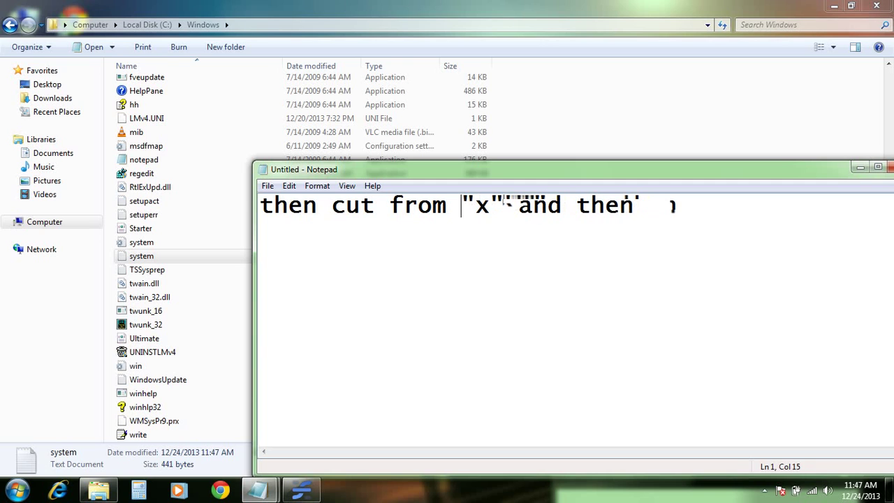
Append "click on save" to the end of the untitled note's sentence, and erase all of its text.
{"action": "key", "text": "Right"}
{"action": "key", "text": "Right"}
{"action": "key", "text": "Right"}
{"action": "key", "text": "Right"}
{"action": "key", "text": "Right"}
{"action": "key", "text": "Right"}
{"action": "key", "text": "Right"}
{"action": "key", "text": "Right"}
{"action": "key", "text": "Right"}
{"action": "key", "text": "Right"}
{"action": "key", "text": "Right"}
{"action": "key", "text": "Right"}
{"action": "type", "text": "lik"}
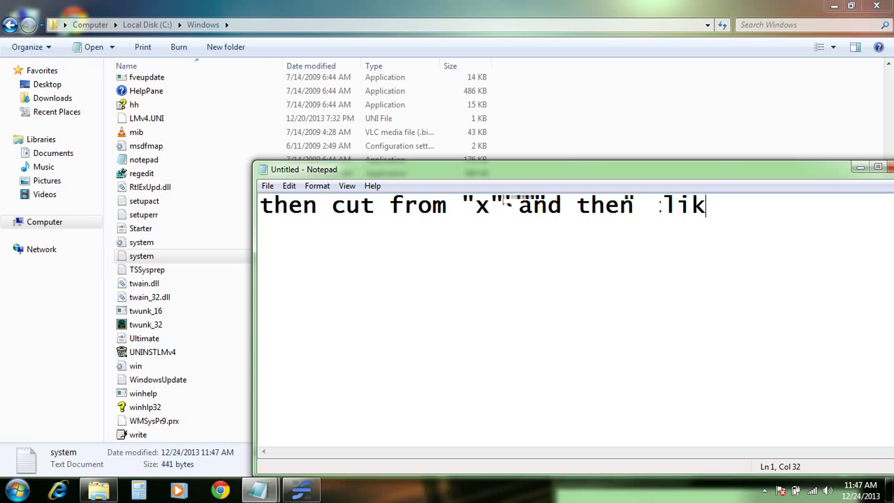
{"action": "key", "text": "BackSpace"}
{"action": "type", "text": "ck on "}
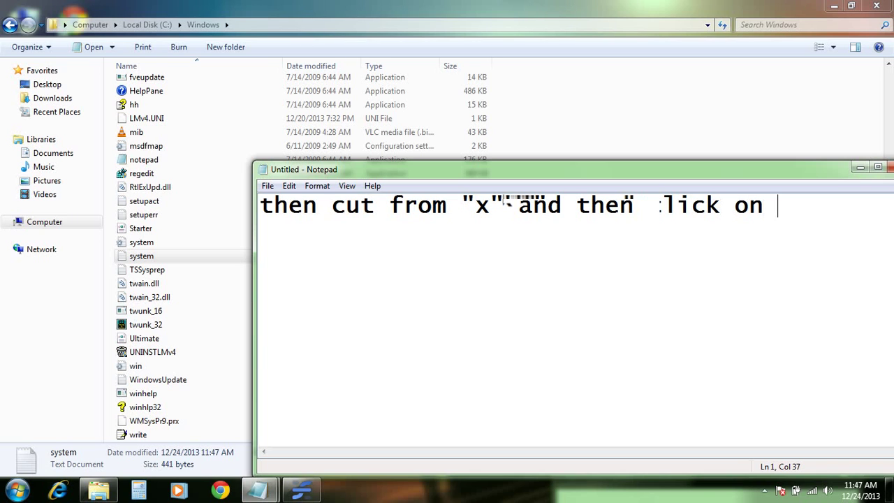
{"action": "type", "text": "save"}
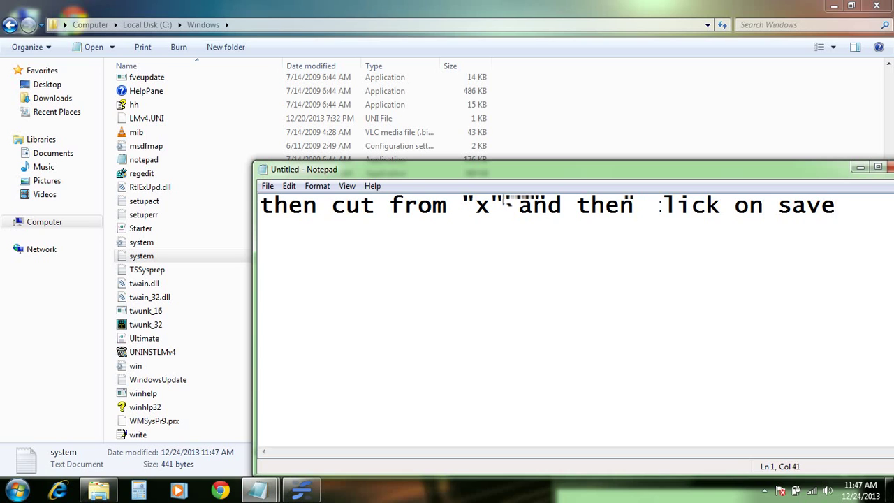
{"action": "key", "text": "ctrl+a"}
{"action": "key", "text": "BackSpace"}
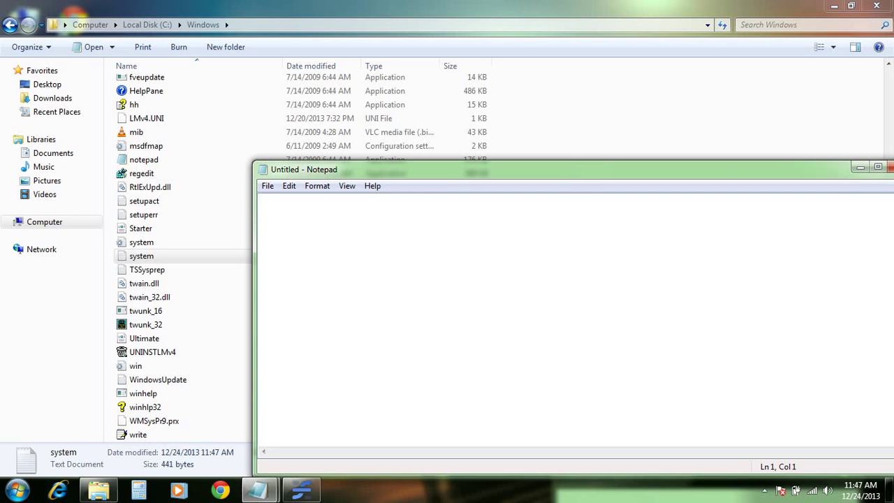
Write "then right click on that file and then delete" in the untitled note.
{"action": "type", "text": "then "}
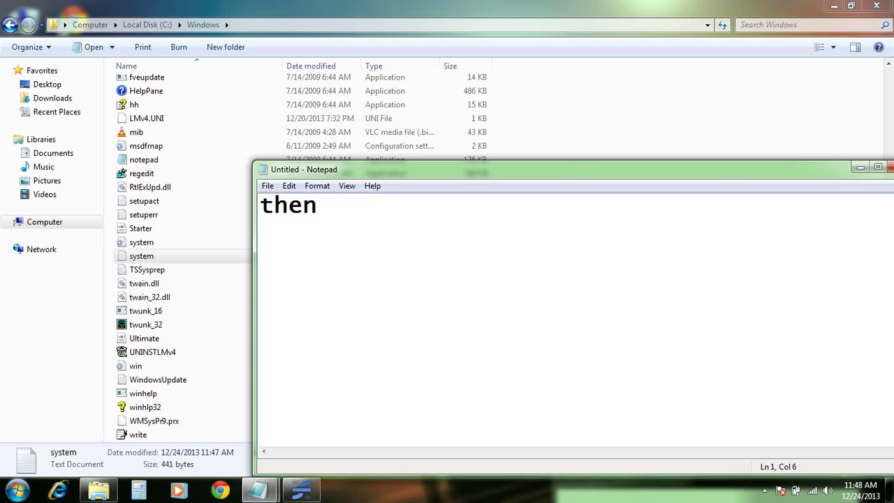
{"action": "type", "text": "righ"}
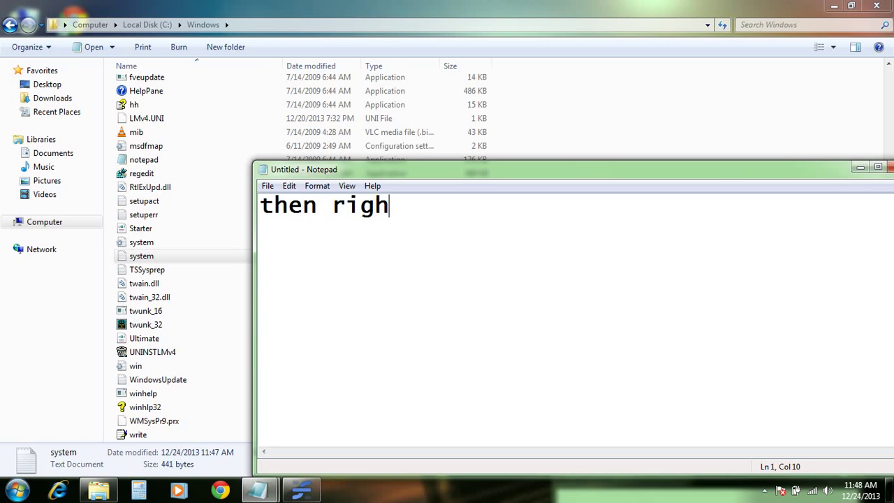
{"action": "type", "text": "t cli"}
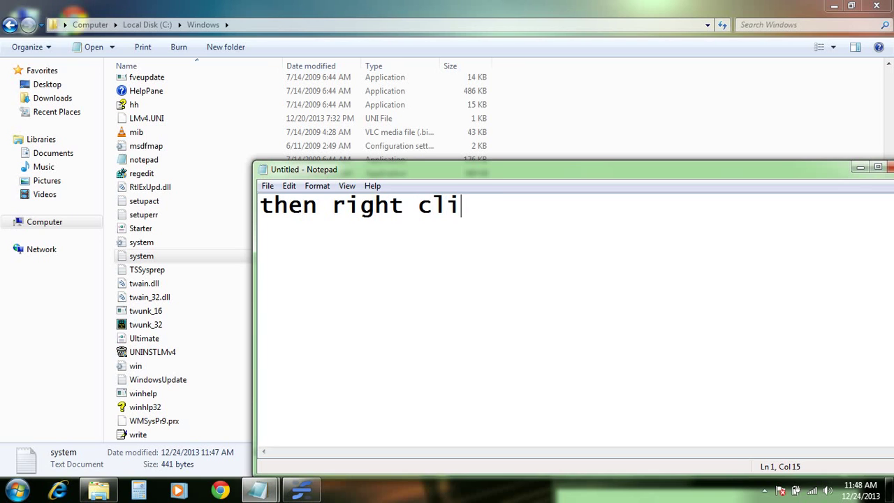
{"action": "type", "text": "ck on tha"}
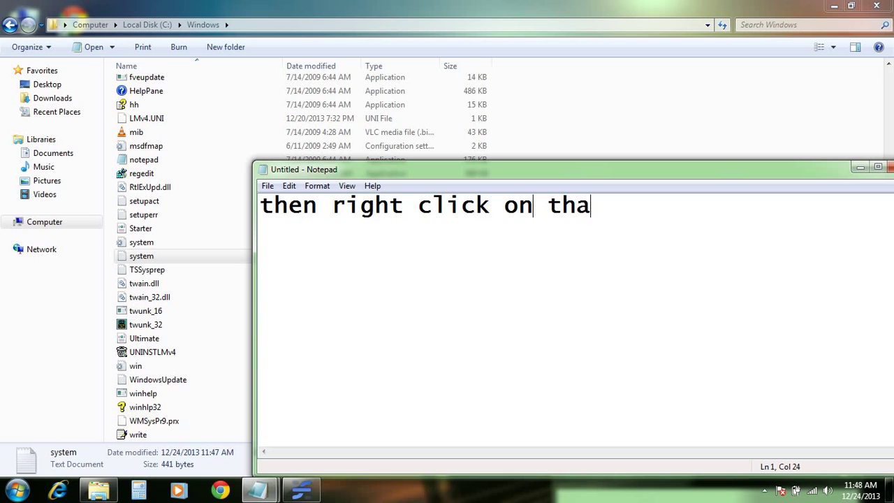
{"action": "type", "text": "t  ile a"}
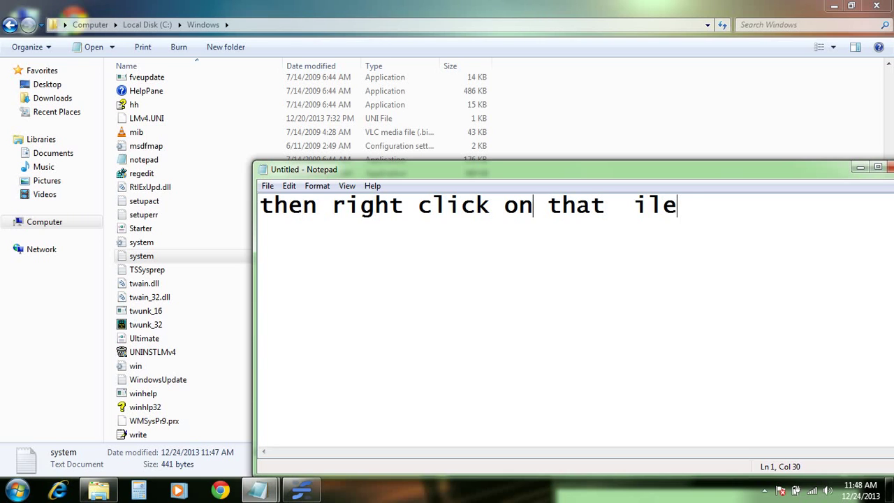
{"action": "type", "text": "nd "}
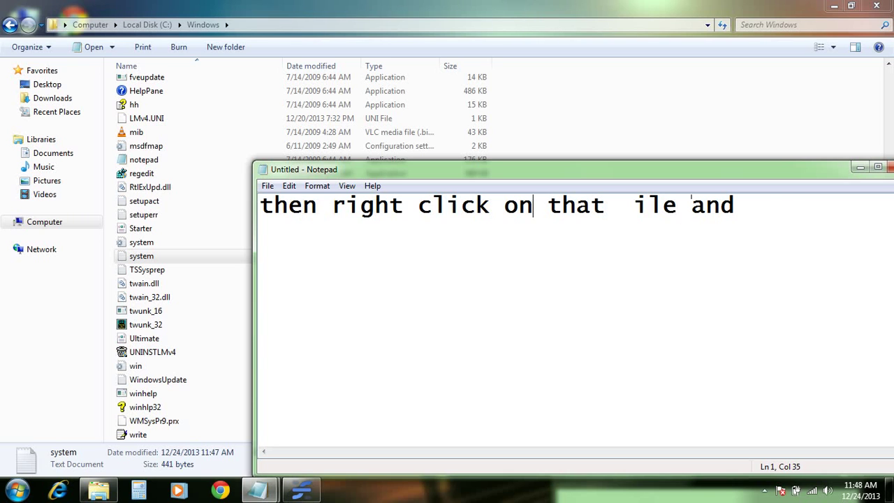
{"action": "type", "text": " hen "}
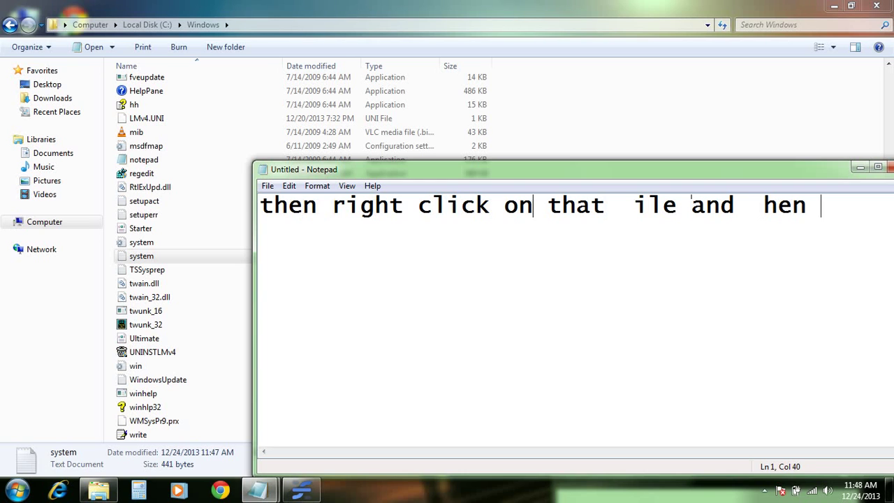
{"action": "type", "text": "dele"}
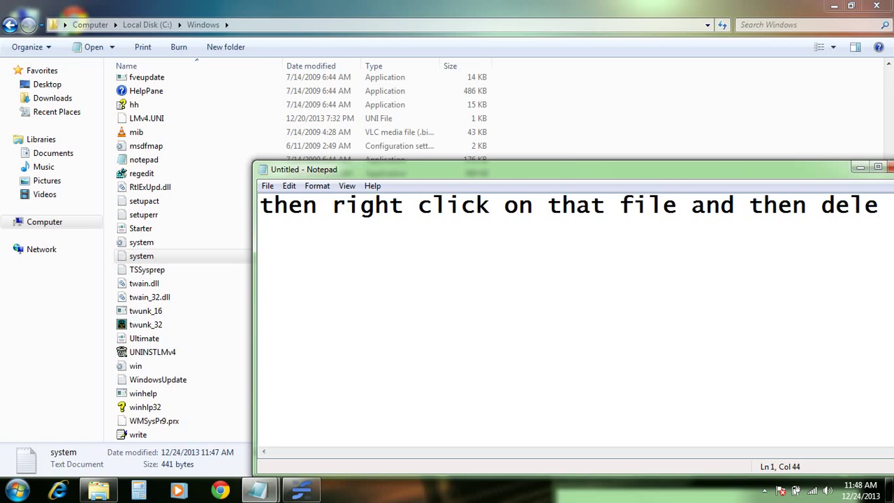
{"action": "type", "text": "te"}
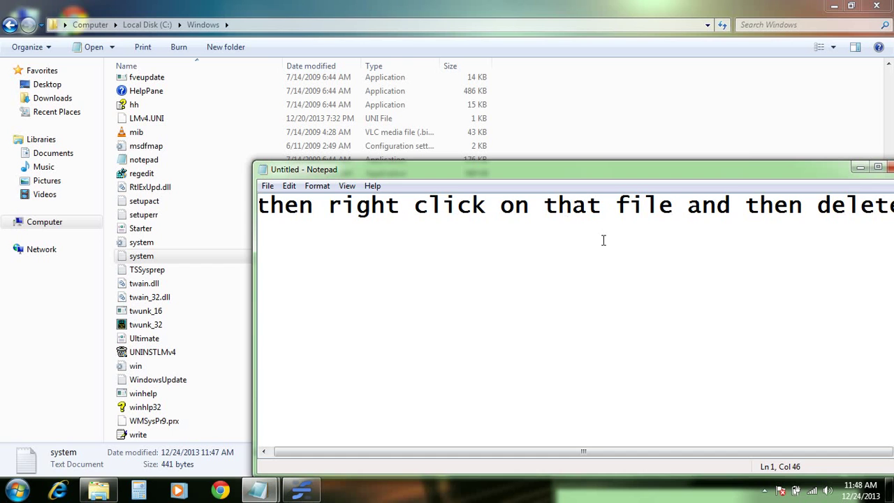
Shift the untitled note's window so its whole sentence shows, and erase all of its text.
{"action": "left_click_drag", "start_coordinate": [732, 170], "coordinate": [693, 168]}
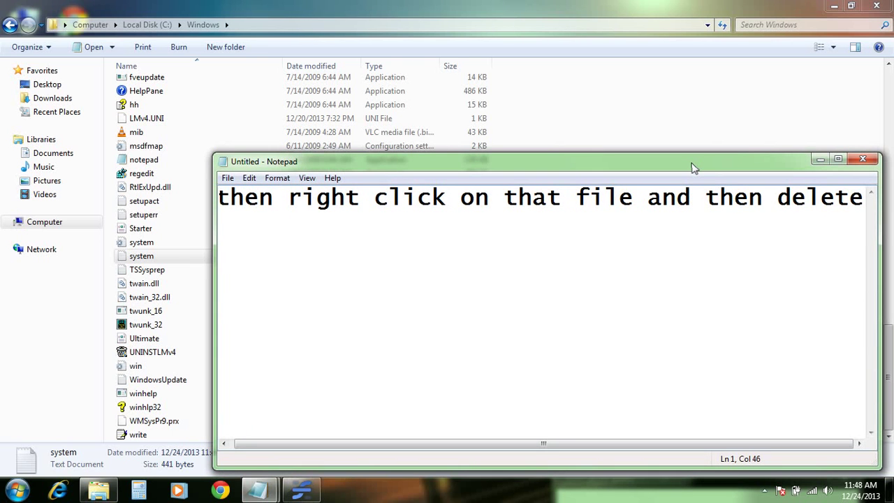
{"action": "key", "text": "ctrl+a"}
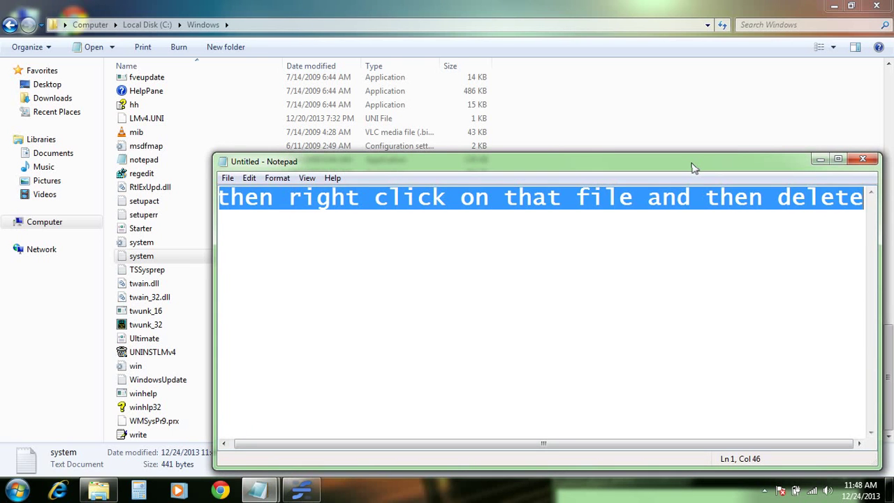
{"action": "key", "text": "BackSpace"}
Minimize the untitled note and move the system text document in C:\Windows to the Recycle Bin.
{"action": "left_click", "coordinate": [821, 159]}
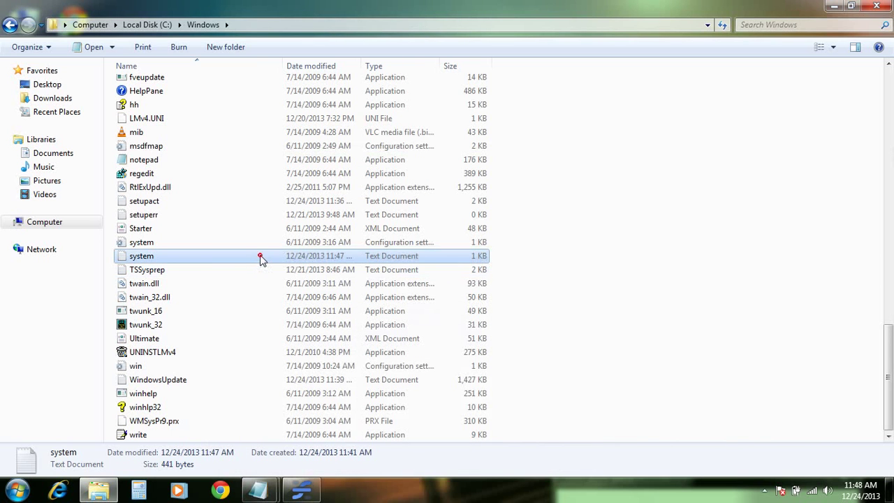
{"action": "right_click", "coordinate": [261, 257]}
{"action": "left_click", "coordinate": [294, 211]}
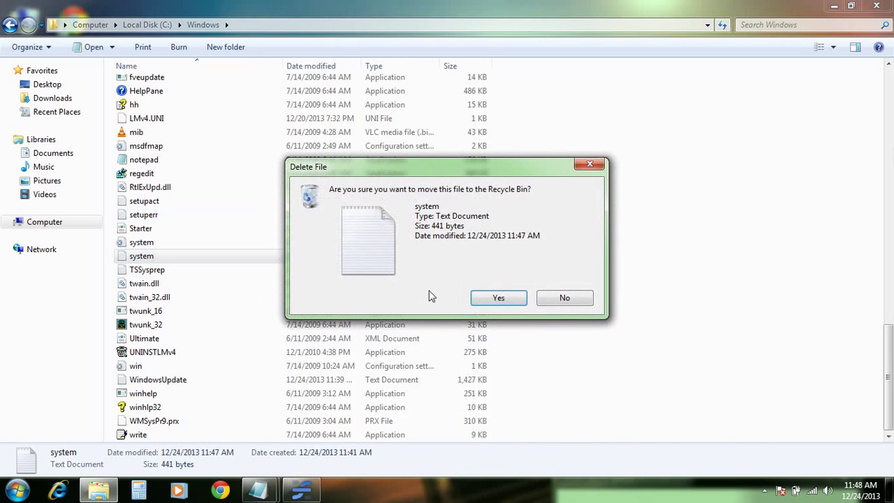
{"action": "left_click", "coordinate": [495, 296]}
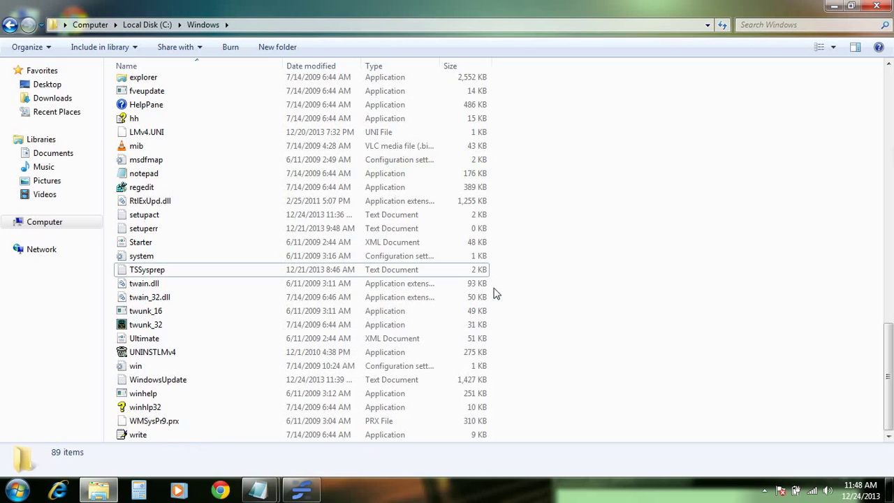
Close the Windows folder window and bring the untitled note back up.
{"action": "left_click", "coordinate": [877, 5]}
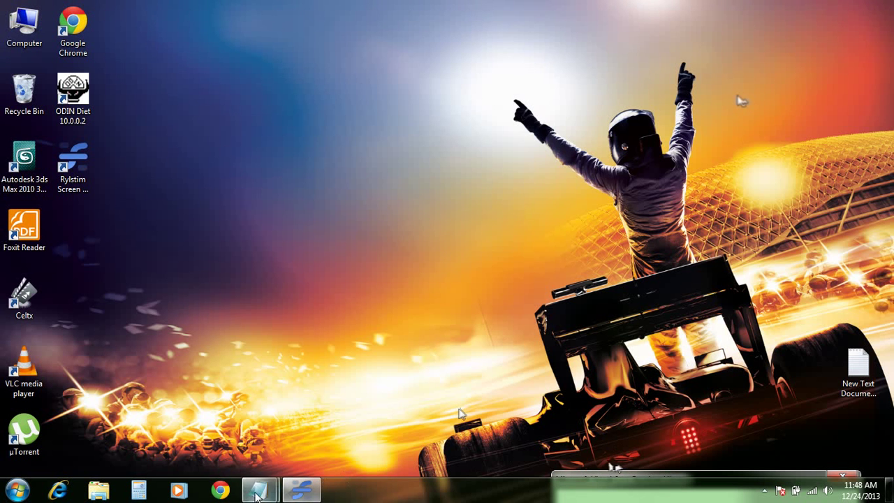
{"action": "mouse_move", "coordinate": [259, 489]}
{"action": "left_click", "coordinate": [244, 441]}
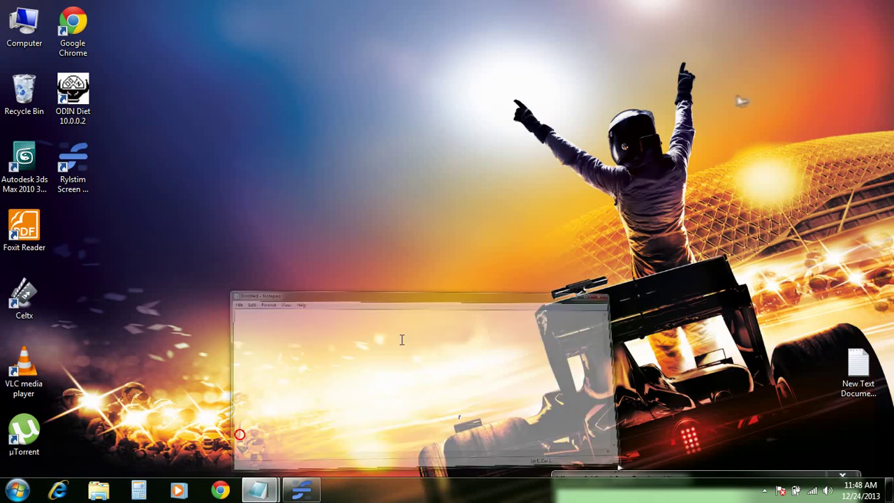
Write "now cut all the open windows and restart your computer and enjoy it" in the untitled note.
{"action": "type", "text": "now "}
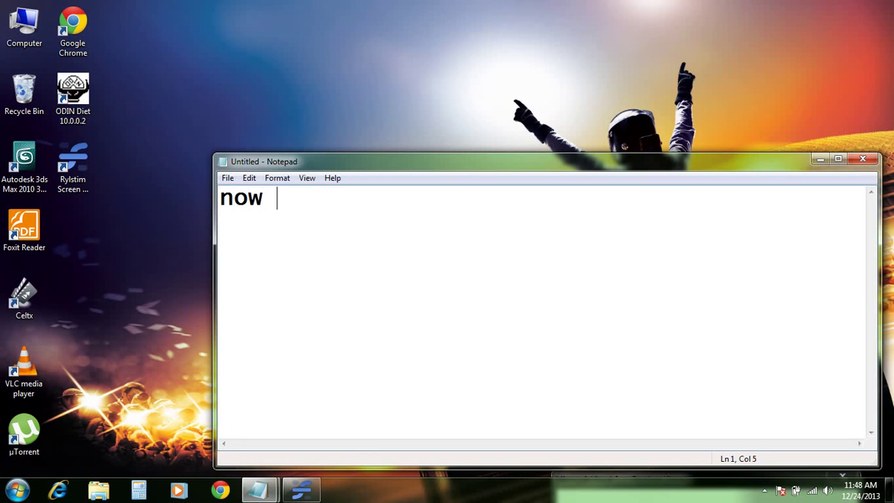
{"action": "type", "text": "cut "}
{"action": "type", "text": "all"}
{"action": "type", "text": "  th  "}
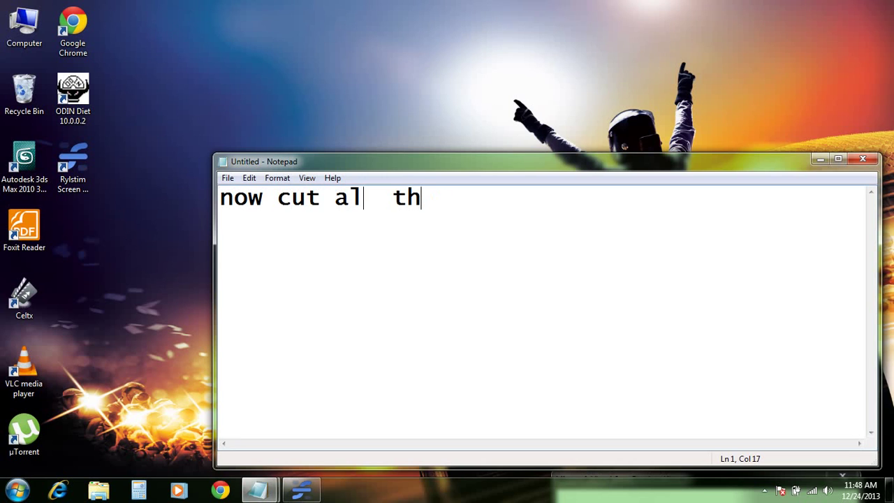
{"action": "type", "text": "open "}
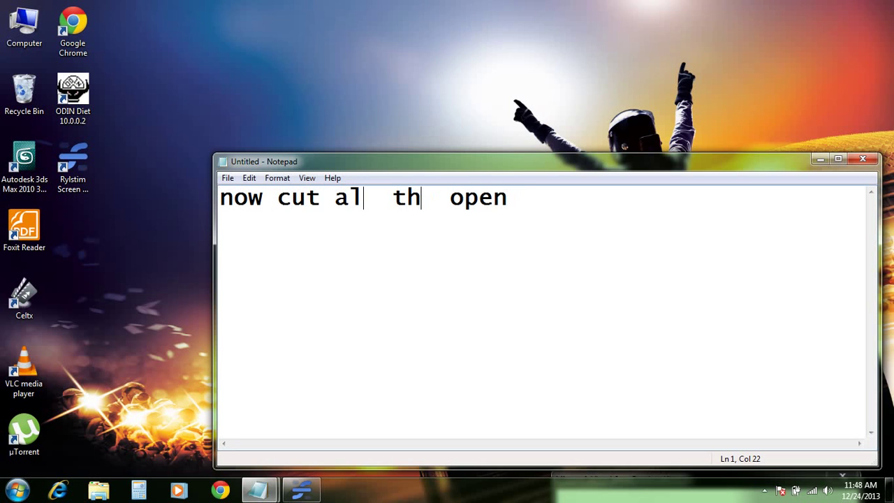
{"action": "type", "text": "windows"}
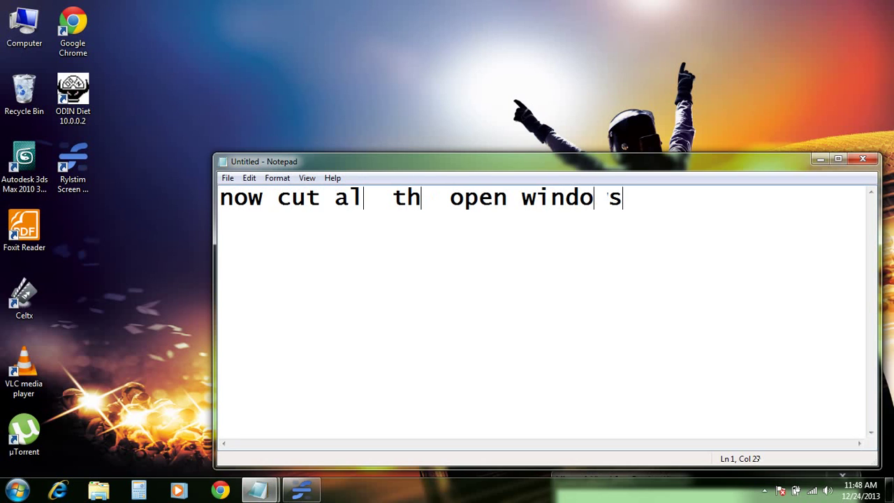
{"action": "type", "text": " and "}
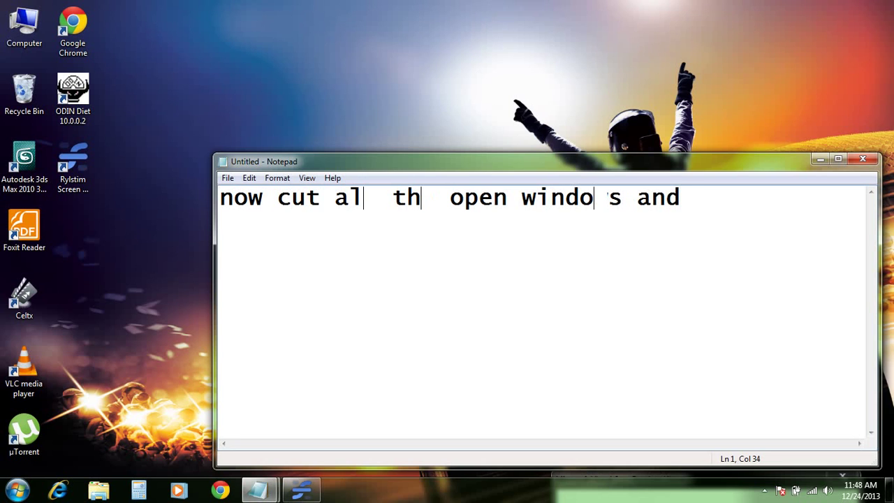
{"action": "type", "text": "res"}
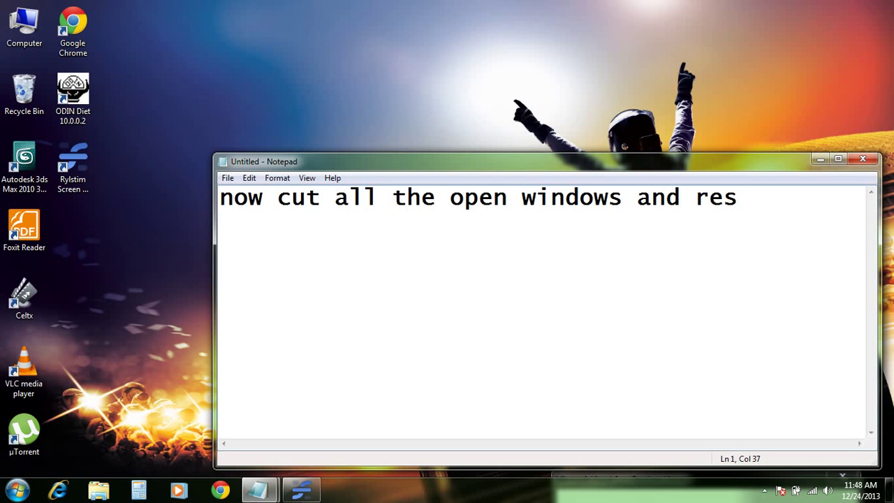
{"action": "type", "text": "tart "}
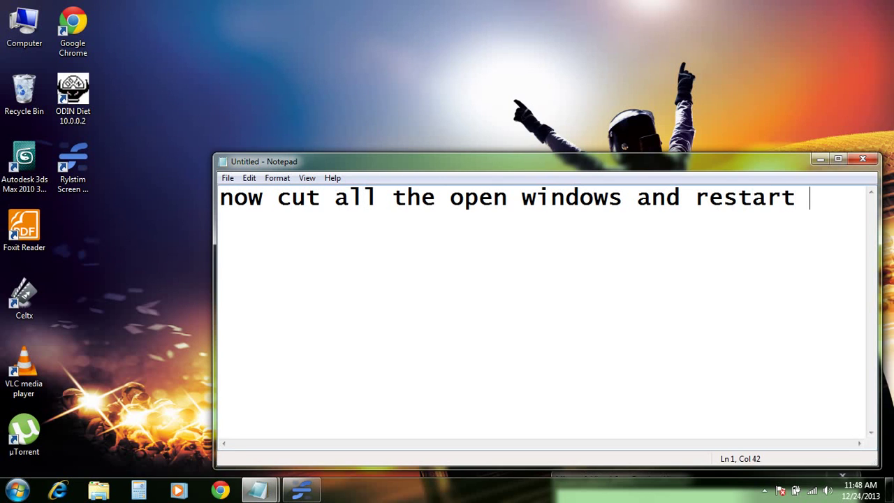
{"action": "type", "text": "your "}
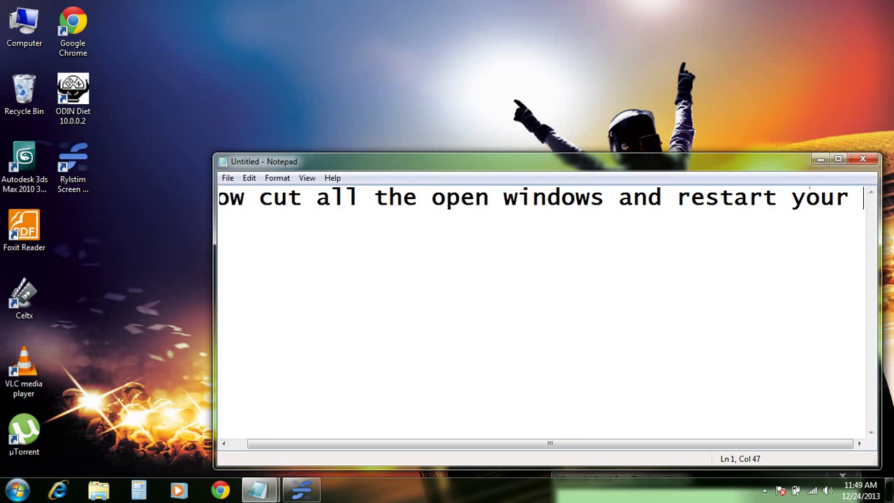
{"action": "type", "text": "comp"}
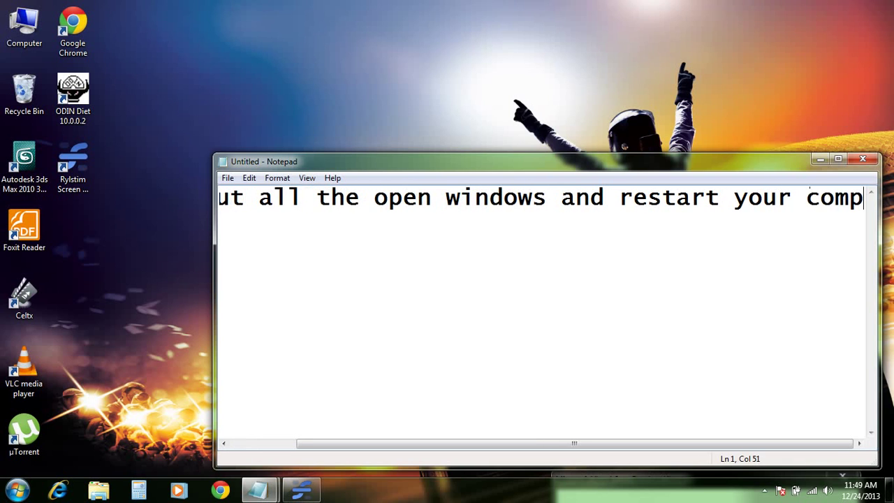
{"action": "type", "text": "uter"}
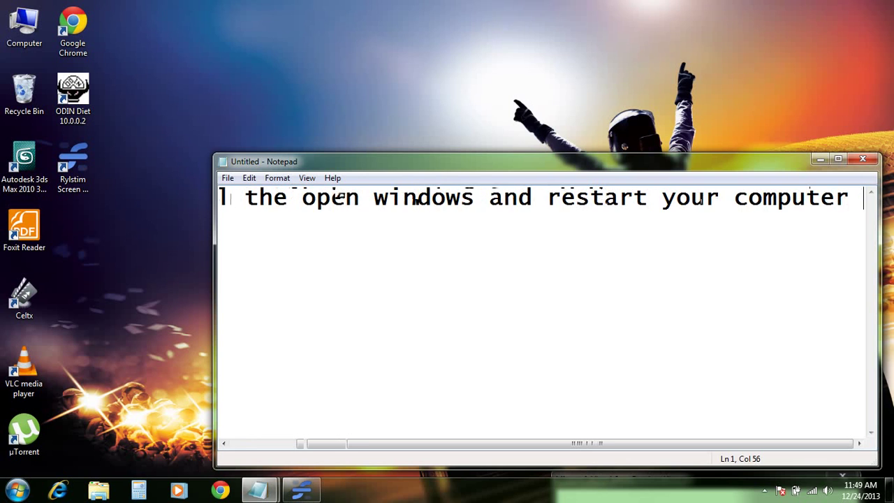
{"action": "type", "text": " and "}
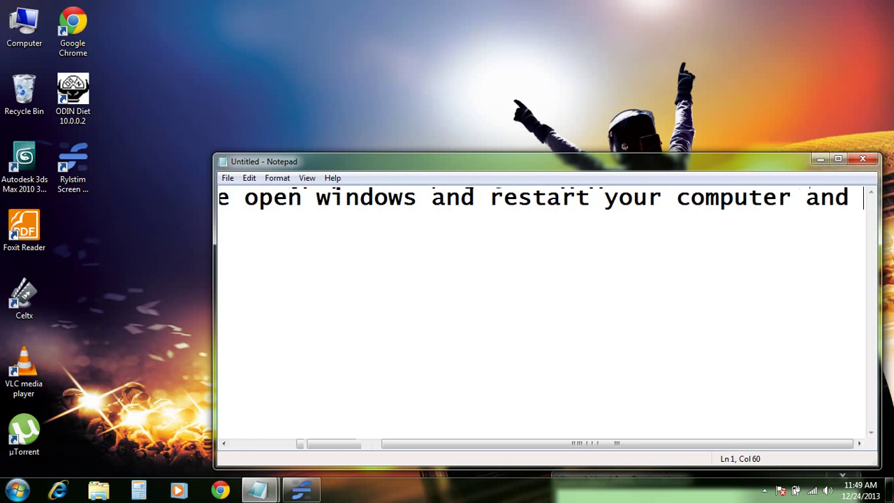
{"action": "type", "text": "enjoy "}
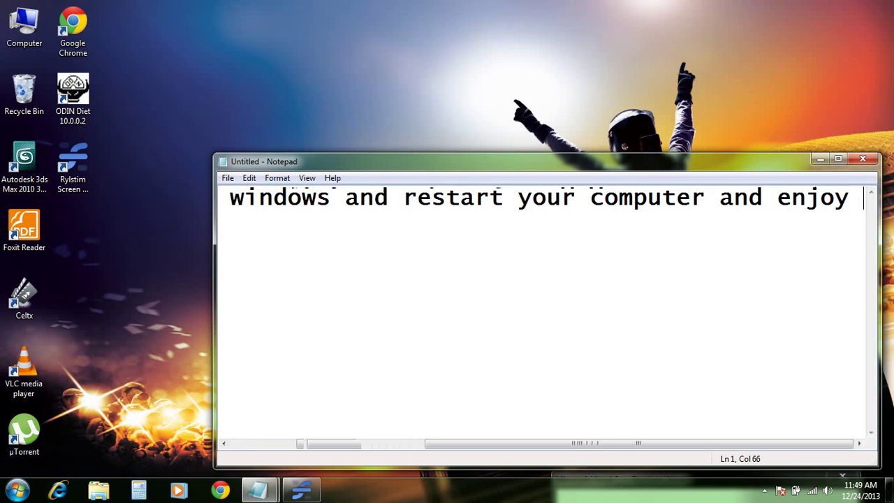
{"action": "type", "text": "it"}
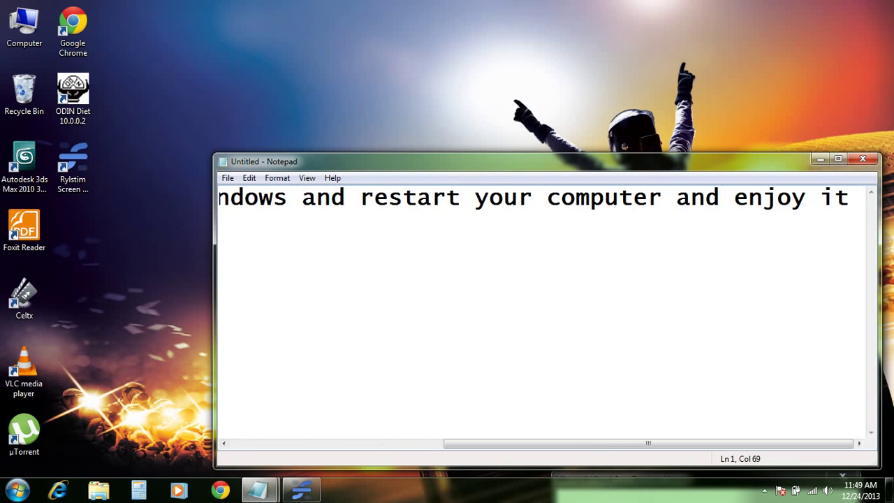
Replace the untitled note's text with "if you have any questions please comment below and like my video".
{"action": "key", "text": "ctrl+a"}
{"action": "key", "text": "Delete"}
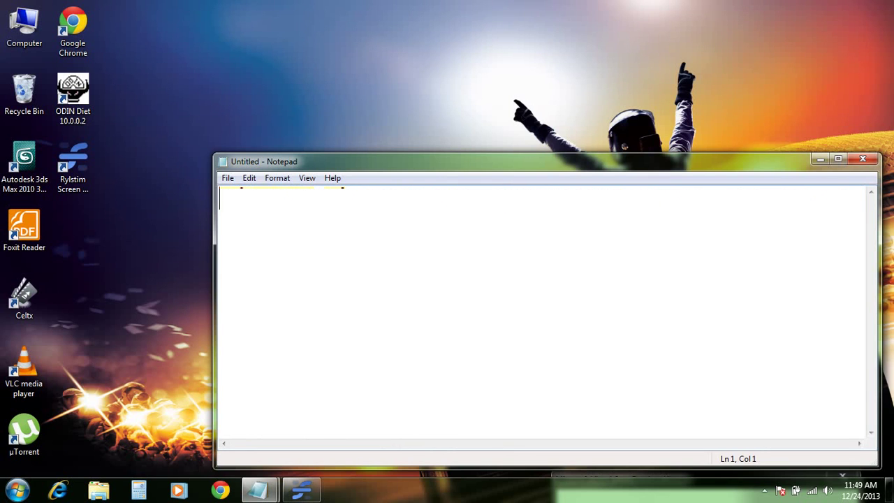
{"action": "type", "text": "if you h"}
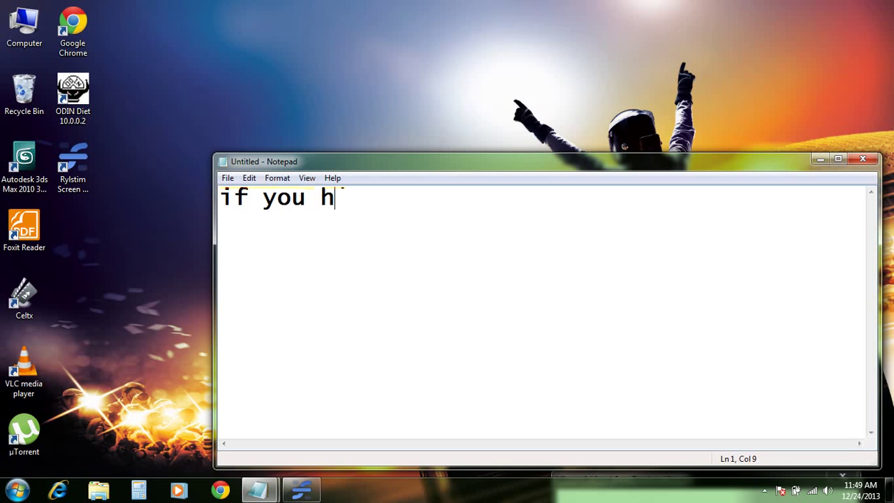
{"action": "type", "text": "ave any "}
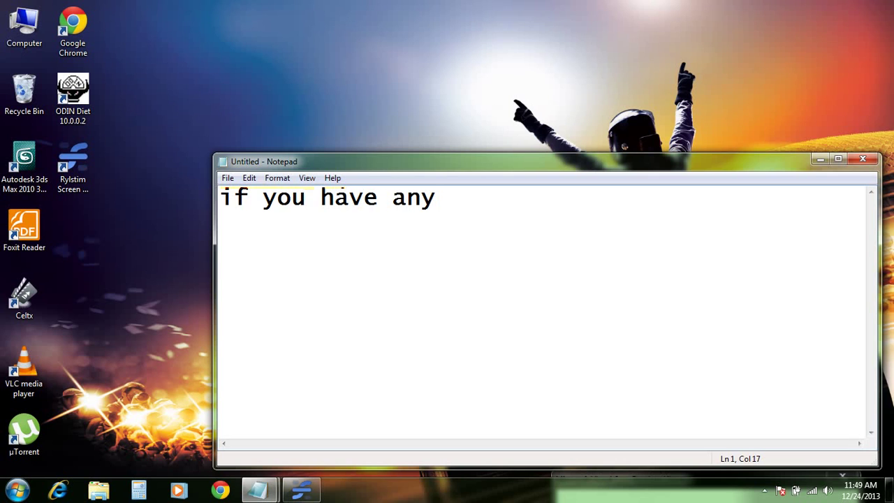
{"action": "type", "text": "question"}
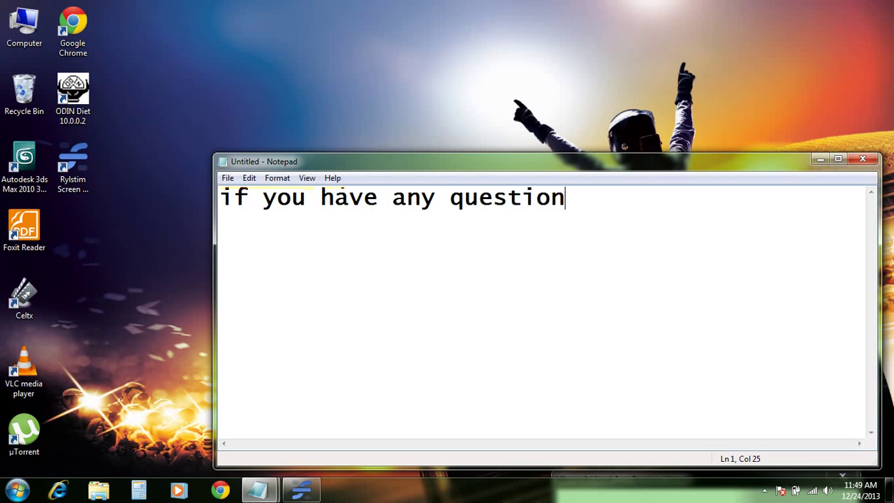
{"action": "type", "text": "d"}
{"action": "key", "text": "BackSpace"}
{"action": "type", "text": "s pleas"}
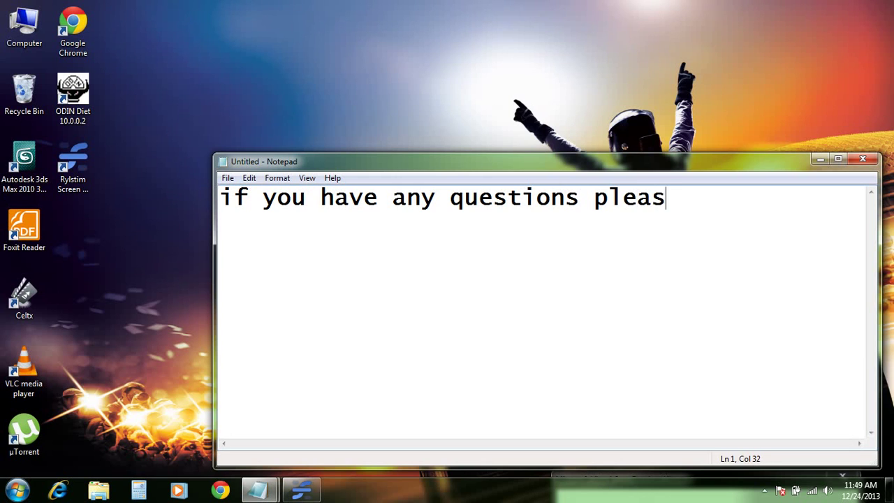
{"action": "type", "text": "e comment "}
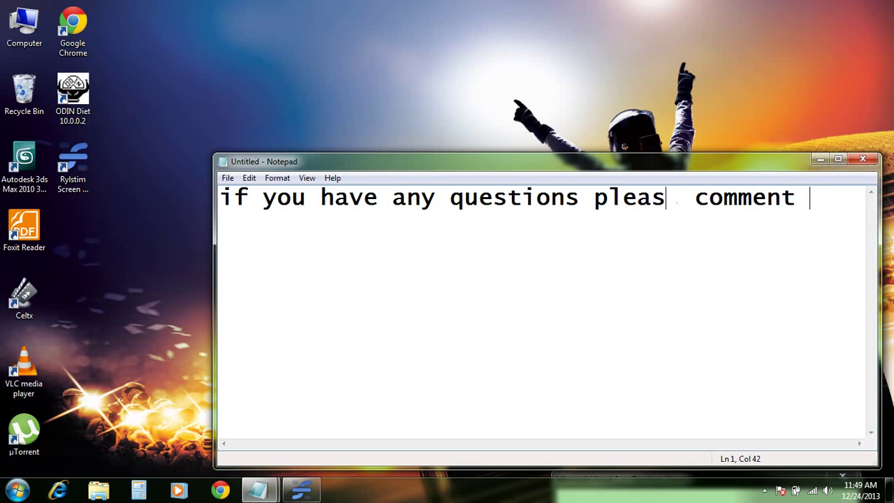
{"action": "type", "text": "below "}
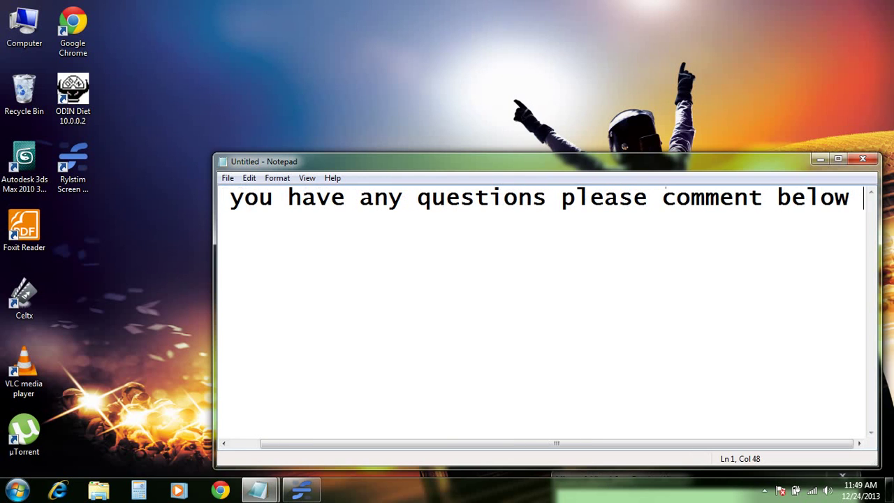
{"action": "type", "text": "and l"}
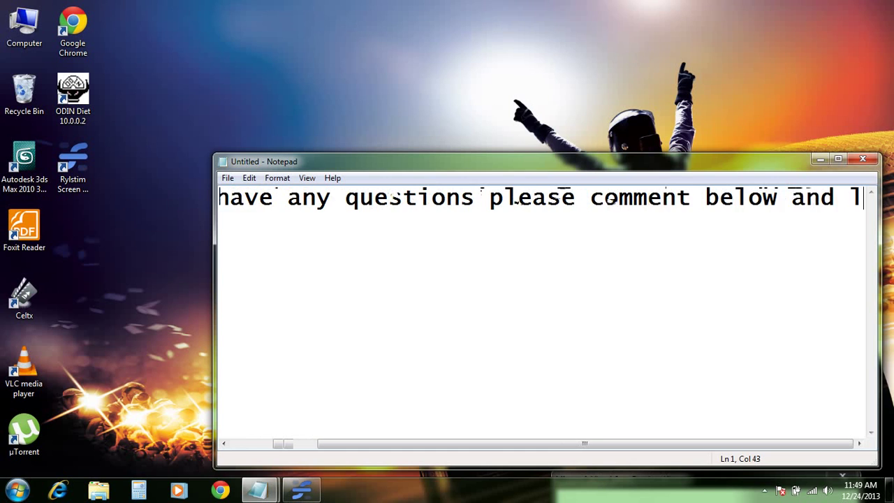
{"action": "type", "text": "ike m"}
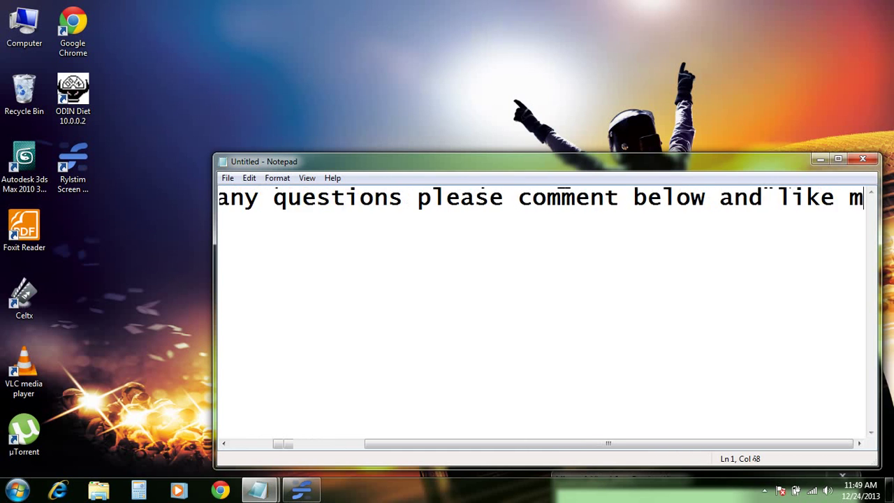
{"action": "type", "text": "y video"}
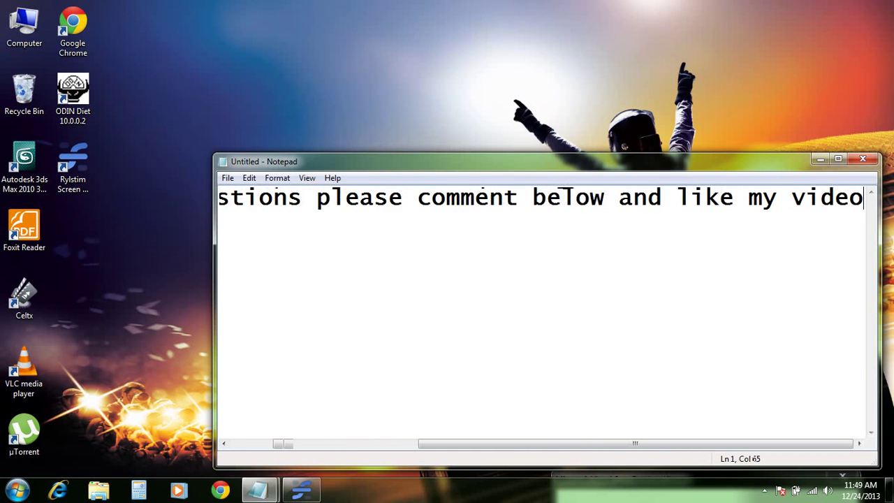
Replace all the text in the untitled note with the closing message "Thank you for watching".
{"action": "key", "text": "ctrl+a"}
{"action": "key", "text": "Delete"}
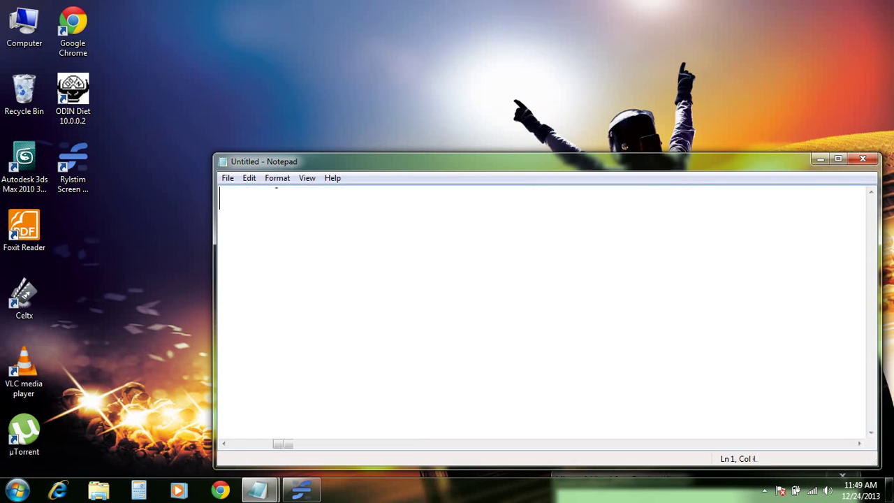
{"action": "type", "text": "Tha"}
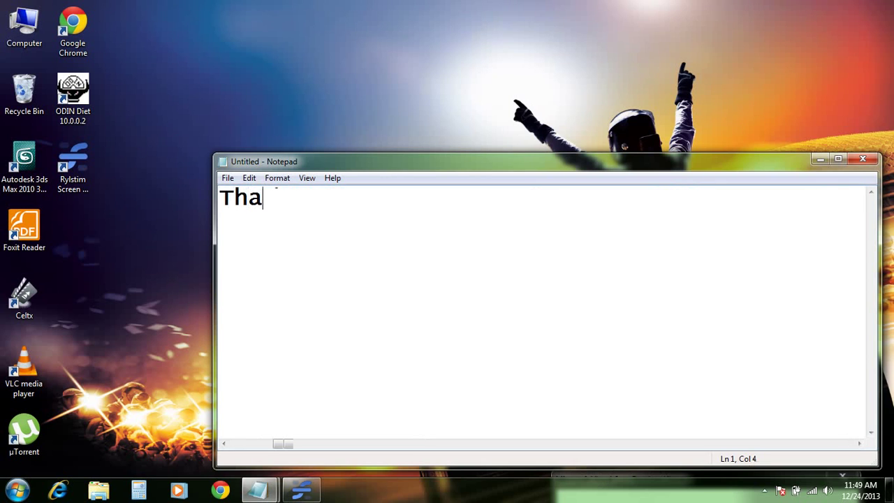
{"action": "type", "text": "nk you for "}
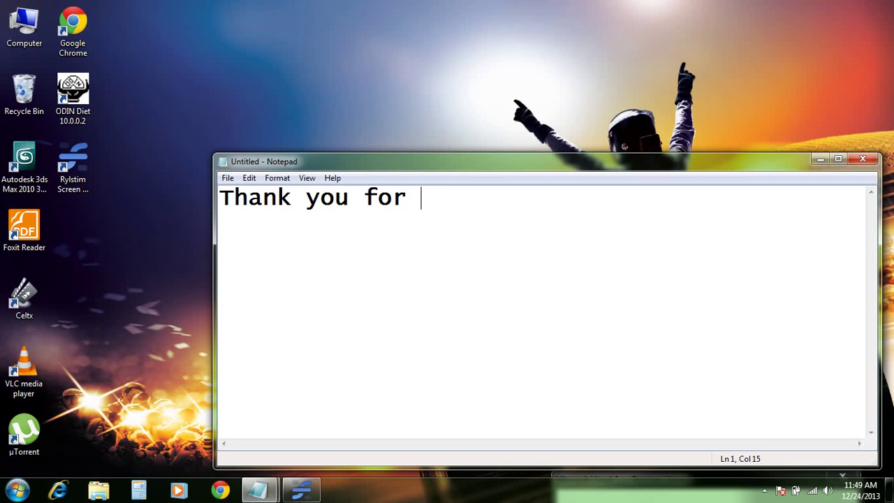
{"action": "type", "text": "wat"}
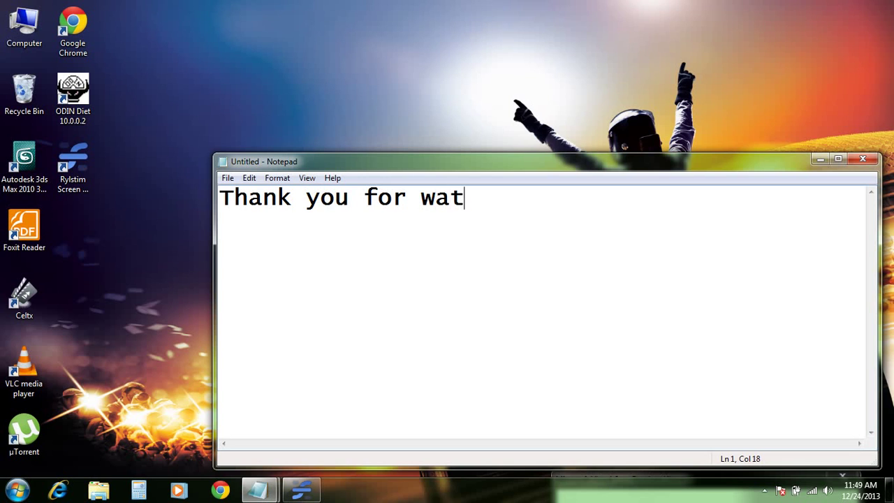
{"action": "type", "text": "ching"}
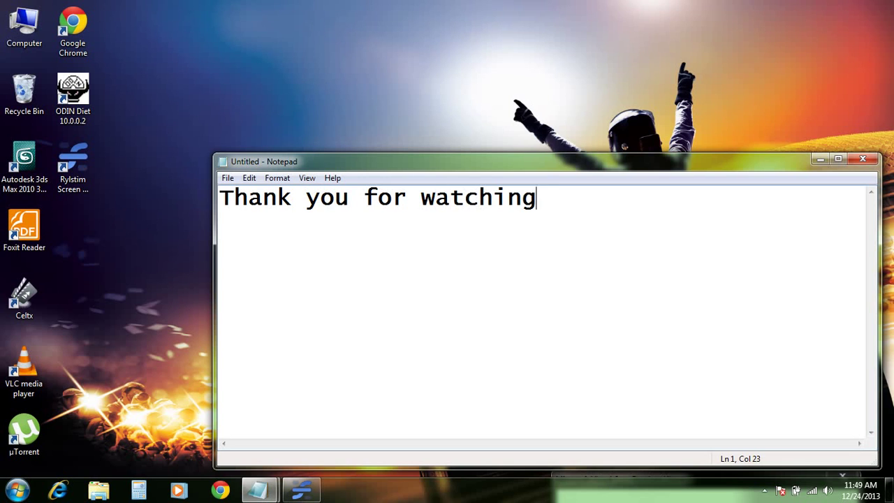